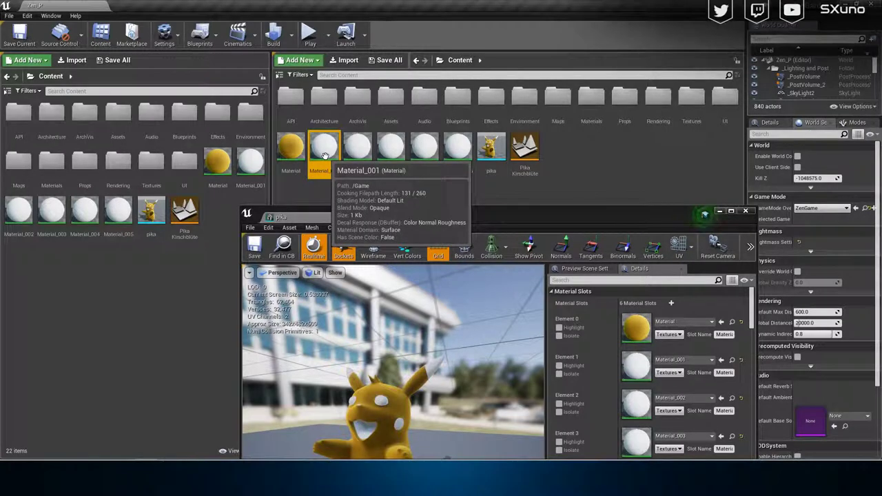
# Step: Force delete the materials Material_001 through Material_005 from the Content folder
pyautogui.keyDown('shift'); pyautogui.click(459, 147); pyautogui.keyUp('shift')
pyautogui.press('Delete')
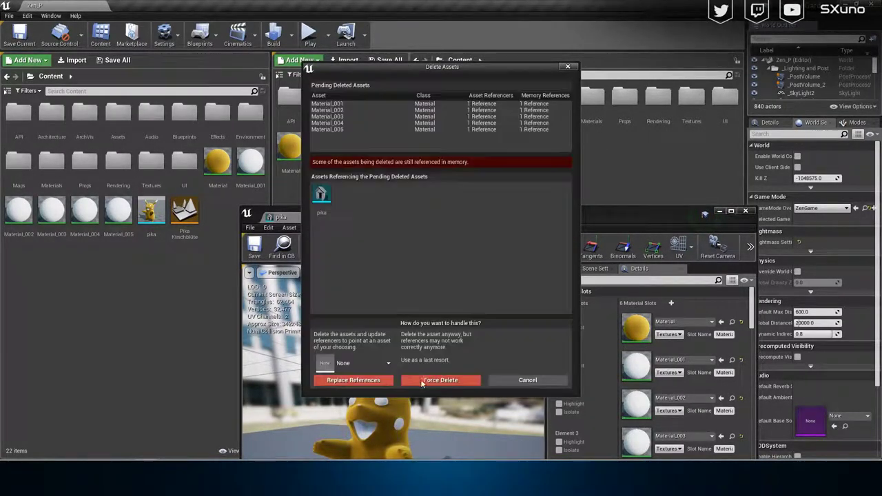
pyautogui.click(428, 380)
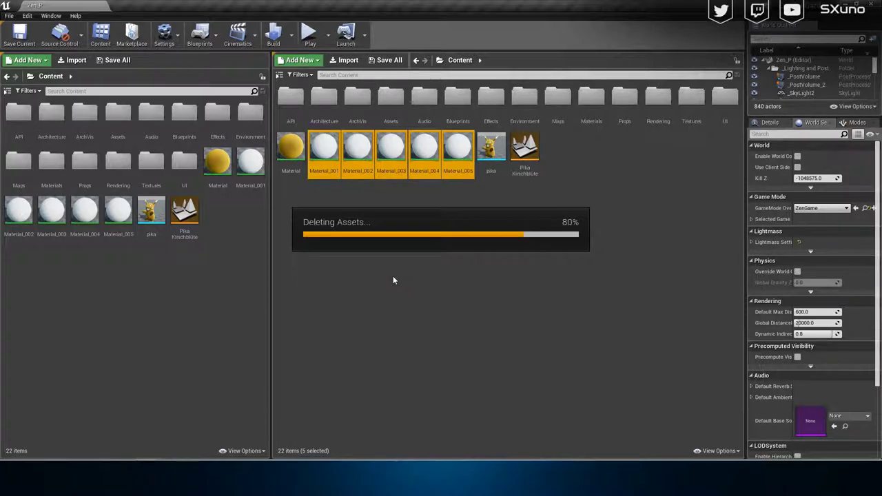
# Step: Create a material instance from the yellow Material
pyautogui.rightClick(288, 151)
pyautogui.click(321, 163)
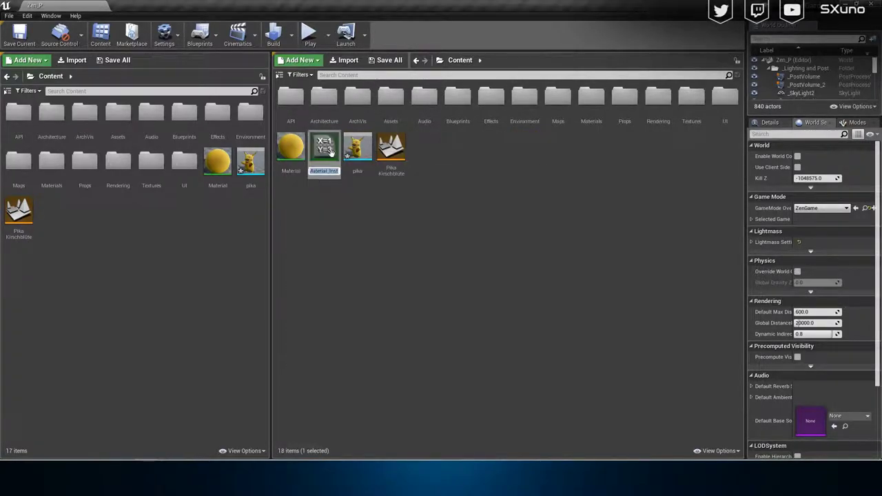
pyautogui.rightClick(329, 149)
pyautogui.click(356, 162)
pyautogui.click(355, 149)
pyautogui.click(325, 149)
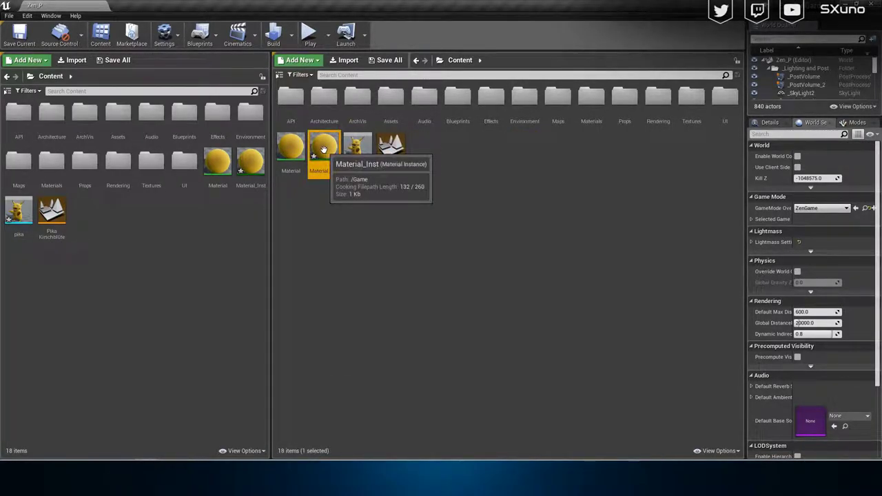
pyautogui.rightClick(424, 146)
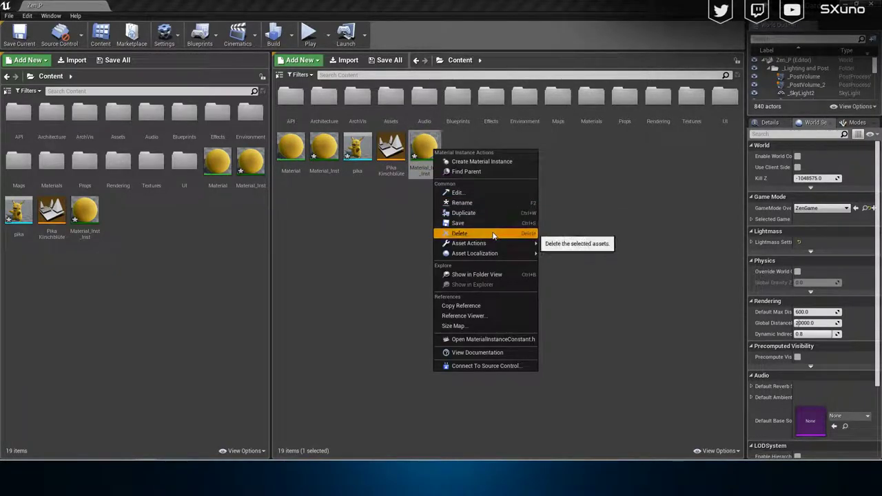
pyautogui.click(523, 233)
pyautogui.click(415, 382)
# Step: Create three more material instances from the base Material, keeping the default names
pyautogui.rightClick(289, 141)
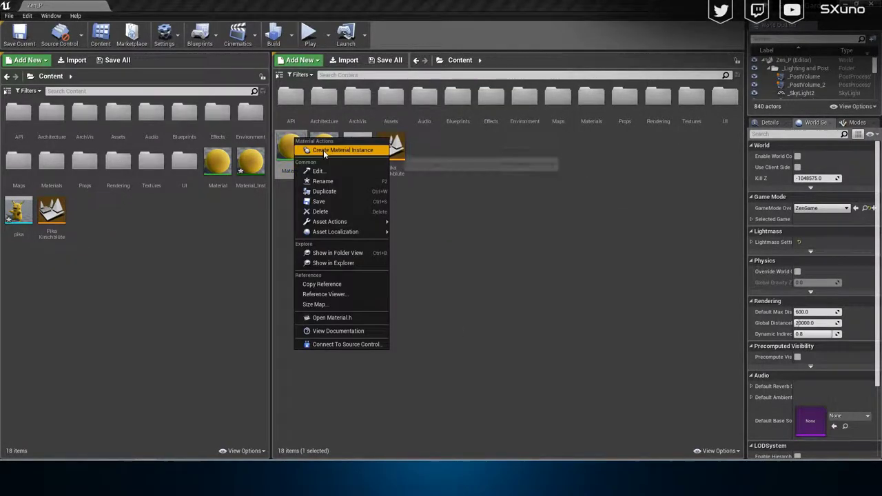
pyautogui.click(324, 151)
pyautogui.rightClick(289, 143)
pyautogui.click(334, 157)
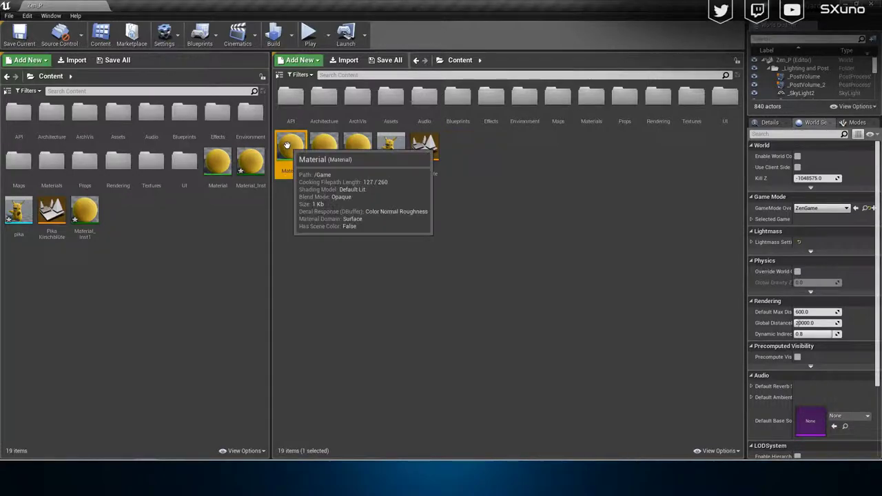
pyautogui.rightClick(290, 145)
pyautogui.click(326, 158)
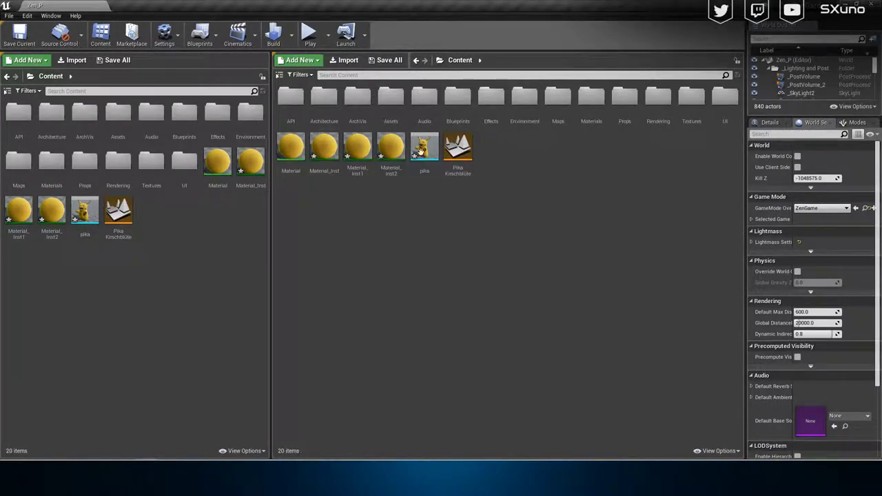
# Step: Open the pika static mesh and assign Material_Inst to its Element 1 material slot
pyautogui.doubleClick(425, 146)
pyautogui.moveTo(704, 214); pyautogui.dragTo(728, 187)
pyautogui.moveTo(323, 148); pyautogui.dragTo(660, 338)
# Step: Override Material_Inst's Color parameter with a dark brown of R 0.125, G 0.067, B 0.0
pyautogui.doubleClick(321, 153)
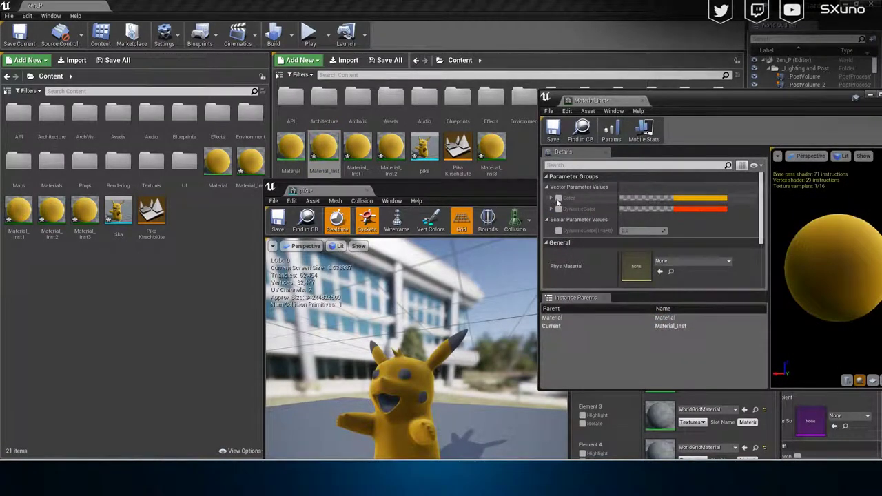
pyautogui.click(682, 198)
pyautogui.moveTo(458, 310); pyautogui.dragTo(348, 313)
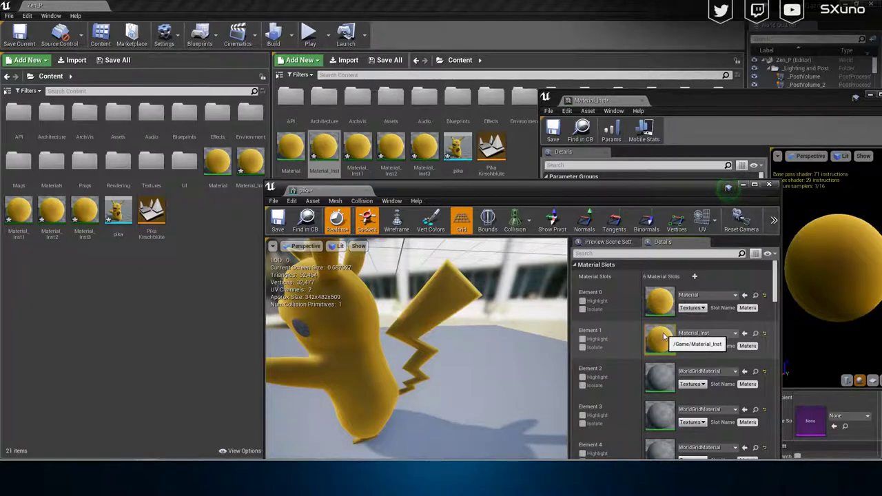
pyautogui.click(710, 103)
pyautogui.moveTo(627, 262); pyautogui.dragTo(628, 306)
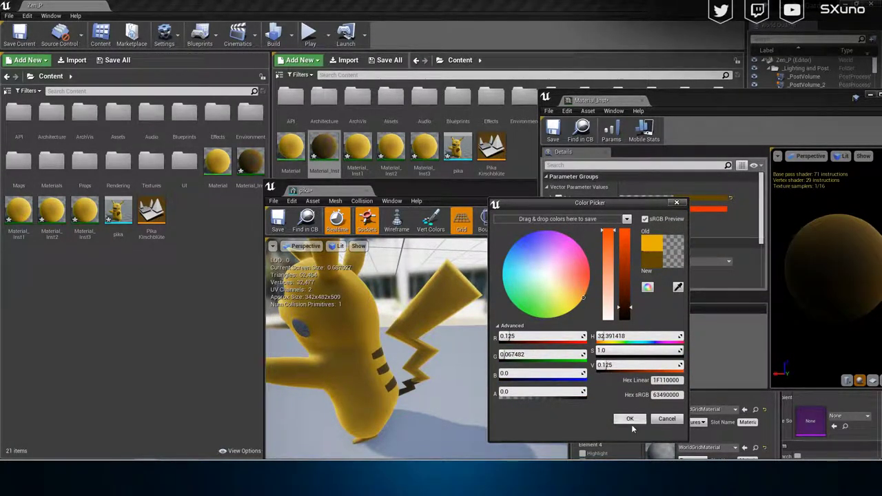
pyautogui.click(629, 419)
# Step: Override Material_Inst's DynamicColor with a light orange and save the instance
pyautogui.click(689, 209)
pyautogui.click(568, 313)
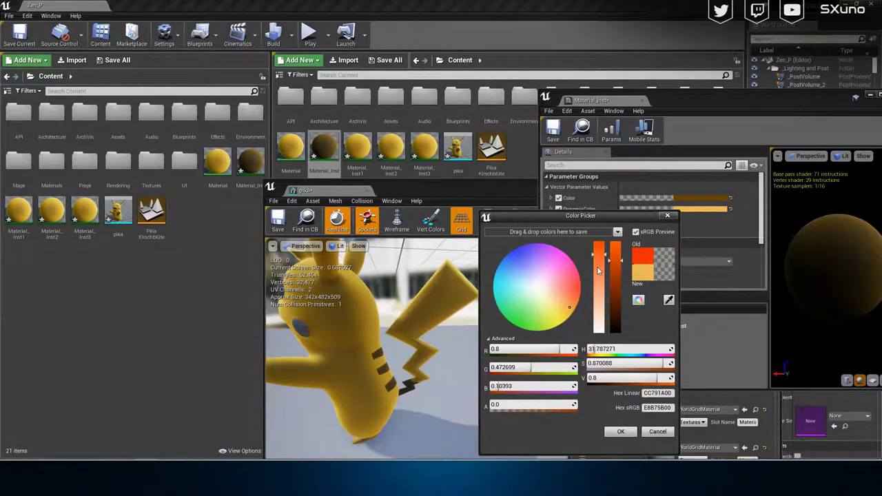
pyautogui.moveTo(614, 270)
pyautogui.mouseDown()
pyautogui.moveTo(616, 230)
pyautogui.moveTo(618, 260)
pyautogui.mouseUp()
pyautogui.click(621, 431)
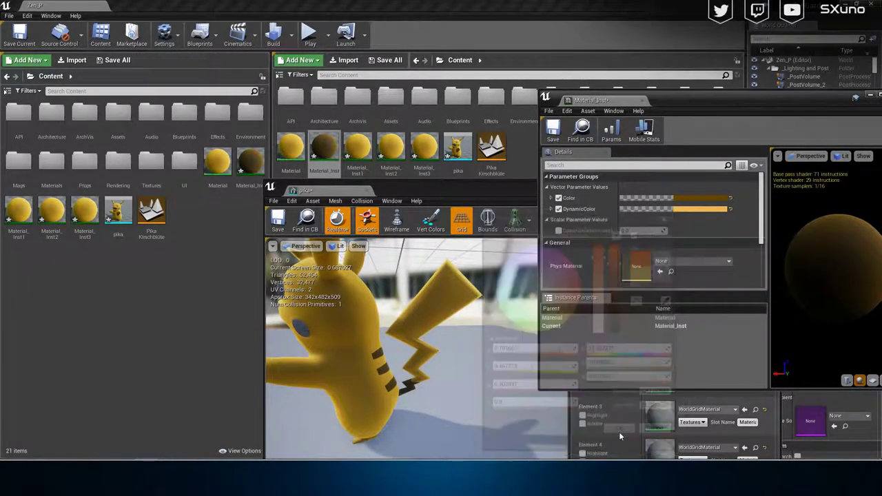
pyautogui.click(553, 130)
# Step: Assign Material_Inst1 to the Element 2 slot of the pika mesh
pyautogui.click(480, 188)
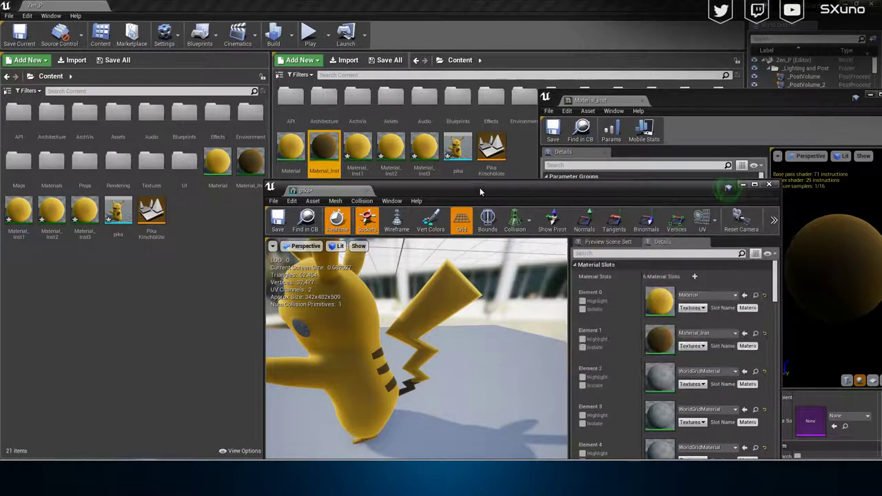
pyautogui.moveTo(357, 146); pyautogui.dragTo(659, 376)
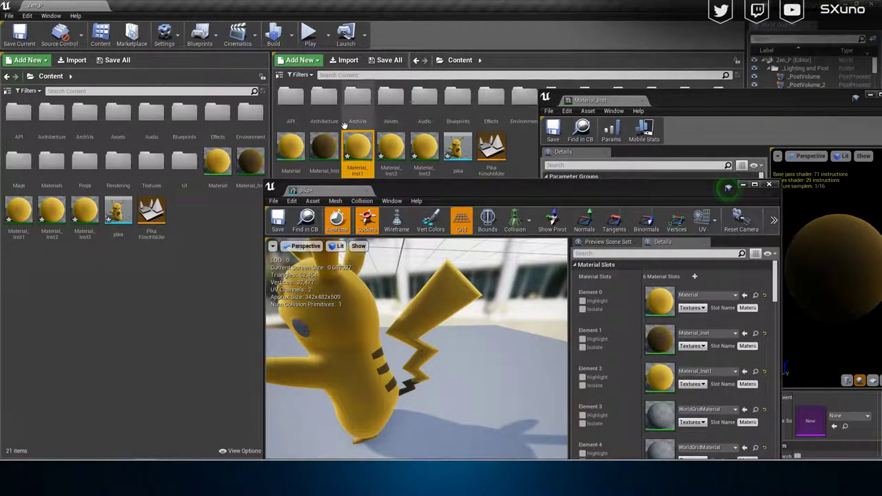
# Step: Open Material_Inst1 and override its Color parameter with black, brightness value 0.0
pyautogui.doubleClick(358, 149)
pyautogui.moveTo(433, 198); pyautogui.dragTo(629, 146)
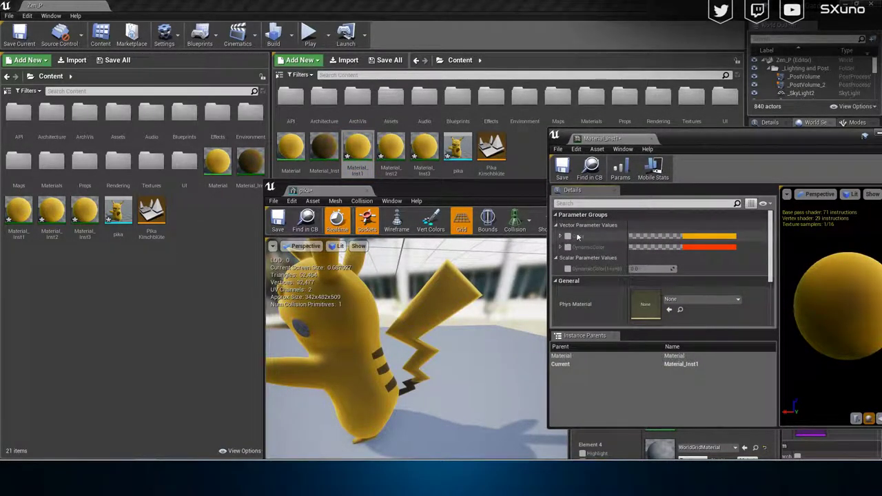
pyautogui.click(567, 237)
pyautogui.click(688, 237)
pyautogui.moveTo(561, 266); pyautogui.dragTo(573, 249)
pyautogui.moveTo(441, 310); pyautogui.dragTo(541, 386)
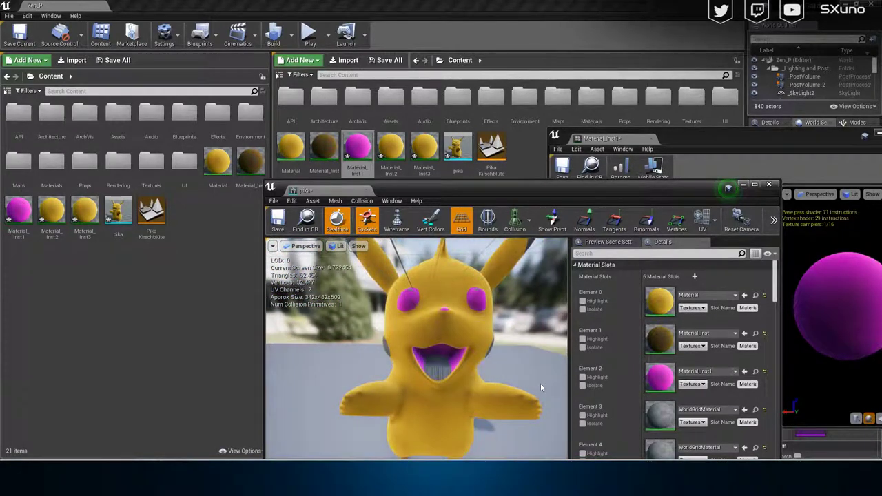
pyautogui.doubleClick(656, 374)
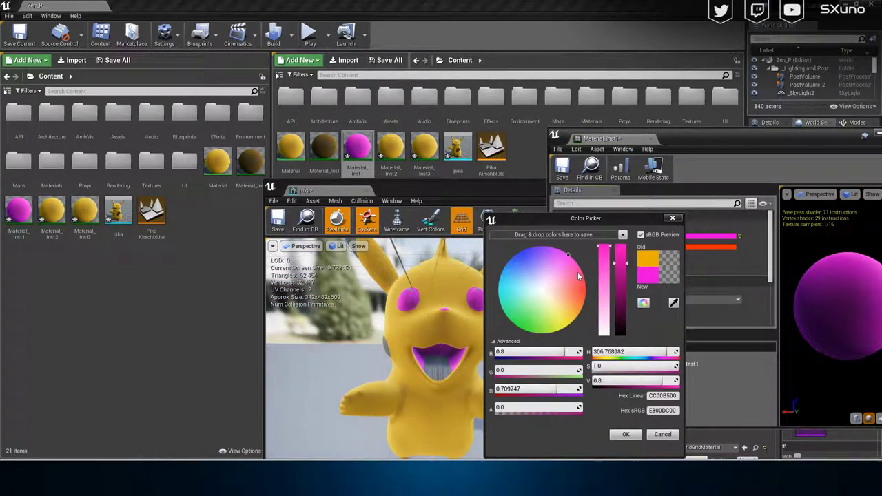
pyautogui.moveTo(616, 269); pyautogui.dragTo(616, 331)
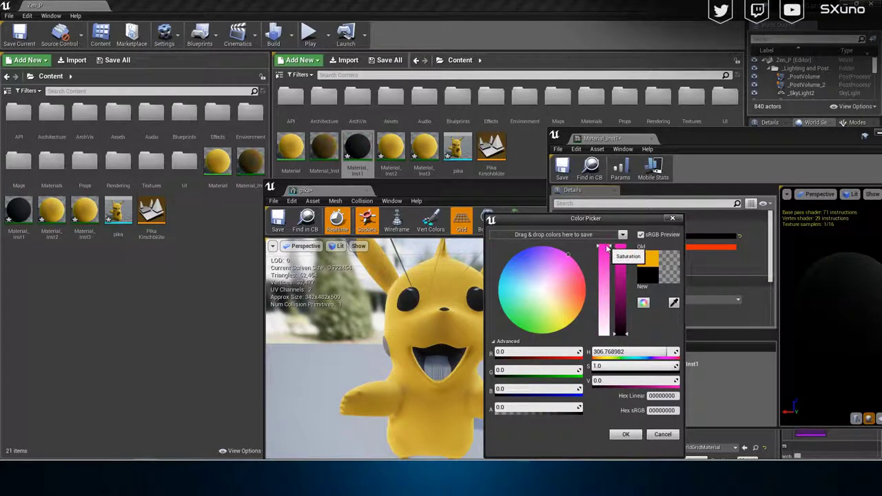
pyautogui.click(625, 434)
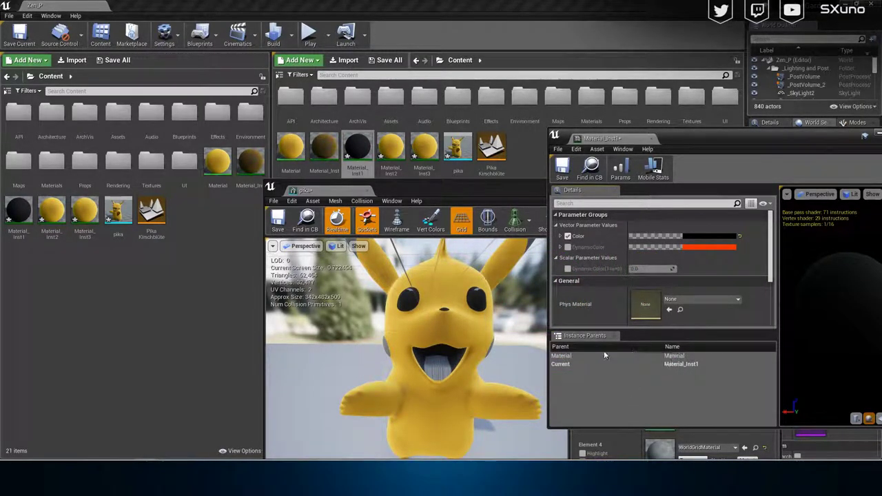
# Step: Override Material_Inst1's DynamicColor with a dark grey of about R 0.193, G 0.183, B 0.189 and save the instance
pyautogui.click(561, 247)
pyautogui.click(568, 247)
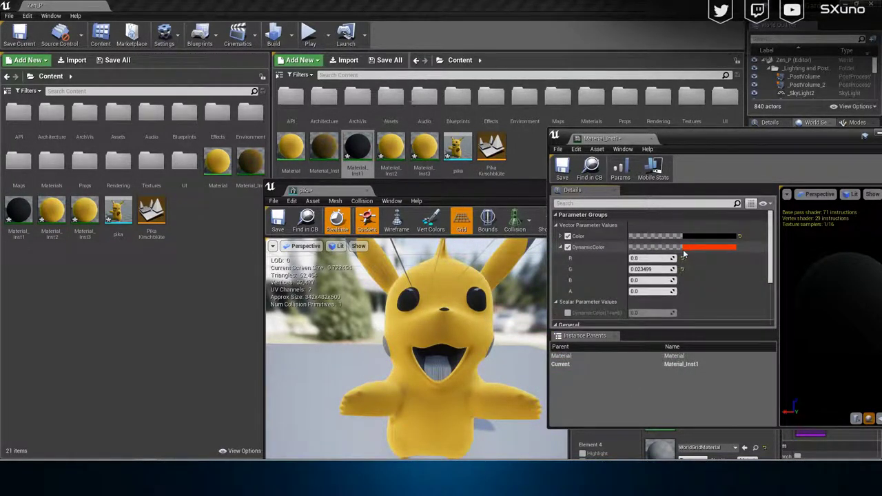
pyautogui.click(687, 247)
pyautogui.moveTo(579, 293); pyautogui.dragTo(549, 291)
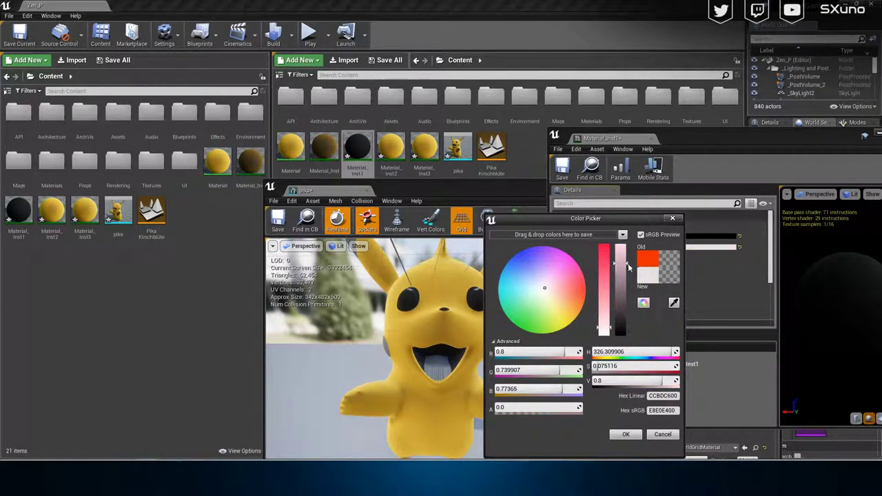
pyautogui.moveTo(621, 268); pyautogui.dragTo(620, 350)
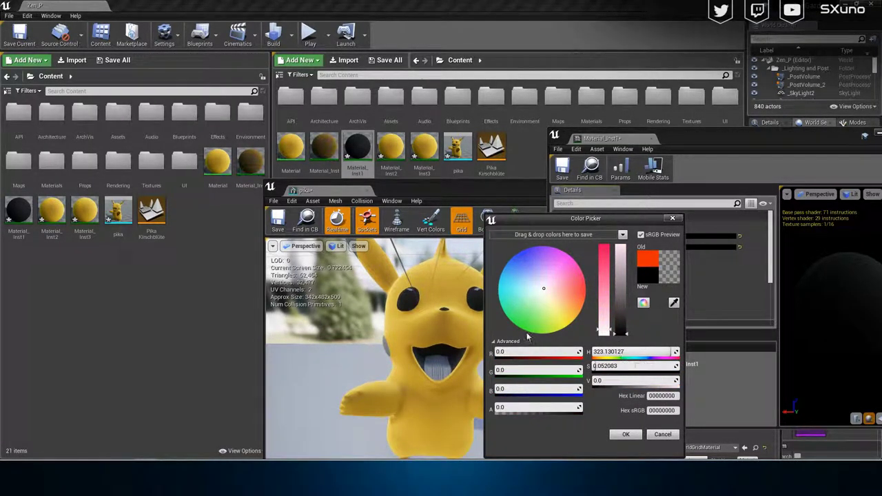
pyautogui.click(626, 434)
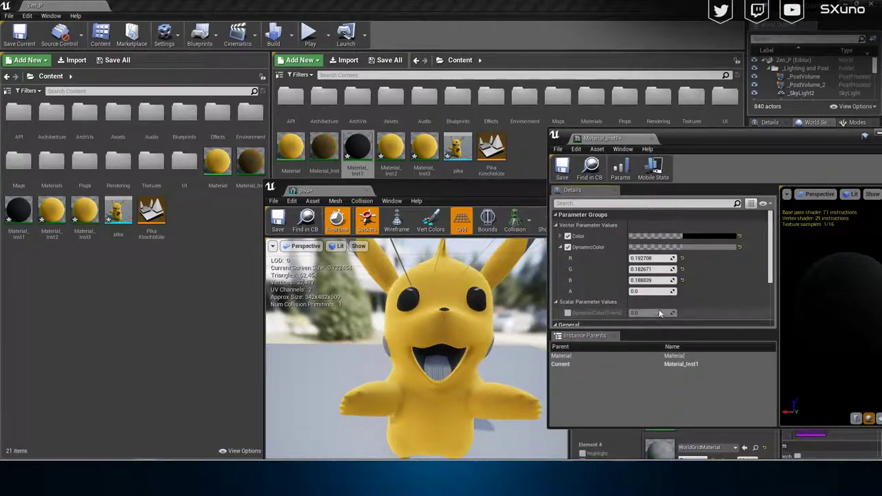
pyautogui.click(390, 148)
pyautogui.click(558, 175)
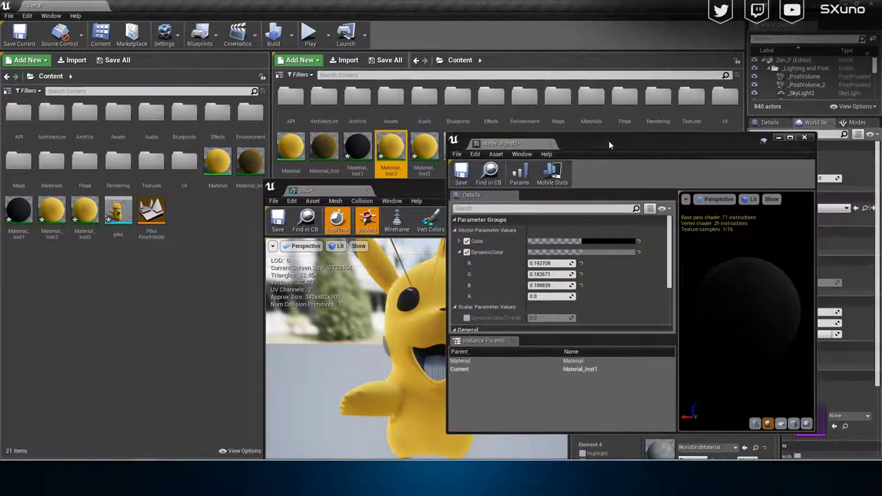
# Step: Open Material_Inst2 in its own window and assign it to the Element 3 slot of the pika mesh
pyautogui.click(444, 236)
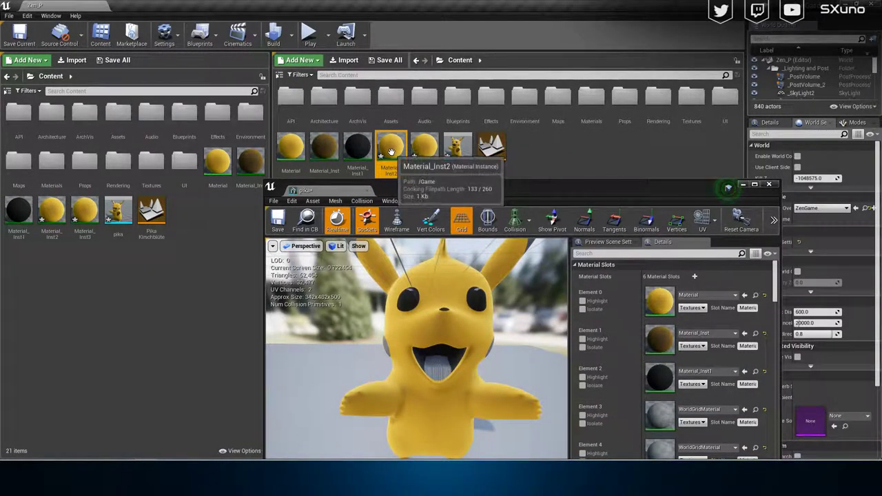
pyautogui.doubleClick(391, 150)
pyautogui.moveTo(418, 192); pyautogui.dragTo(860, 129)
pyautogui.moveTo(390, 149); pyautogui.dragTo(662, 421)
# Step: Enable Material_Inst2's DynamicColor scalar parameter, set it to 1.0, and check the cheeks on the pika mesh
pyautogui.click(723, 220)
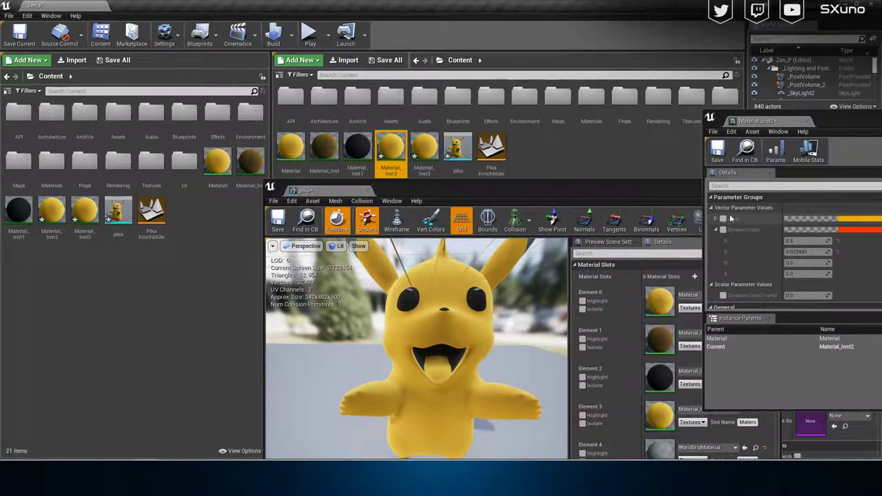
pyautogui.click(716, 220)
pyautogui.scroll(-3, 792, 245)
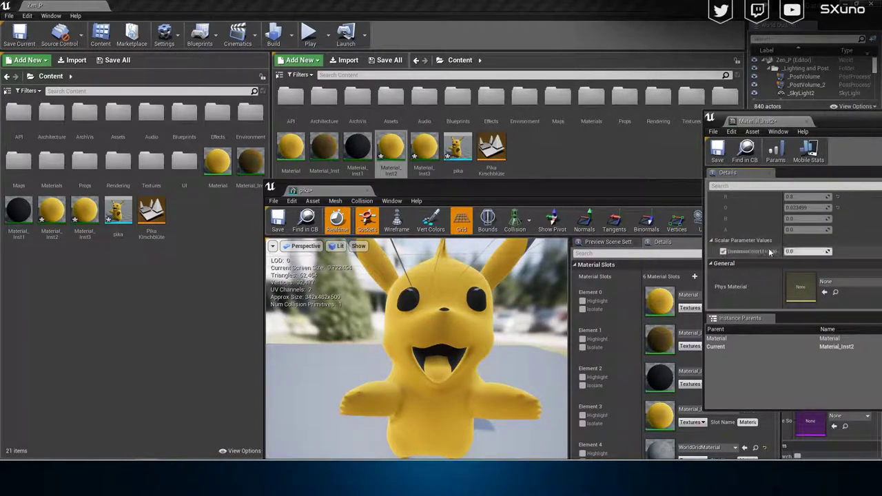
pyautogui.click(794, 251)
pyautogui.moveTo(472, 325); pyautogui.dragTo(562, 310)
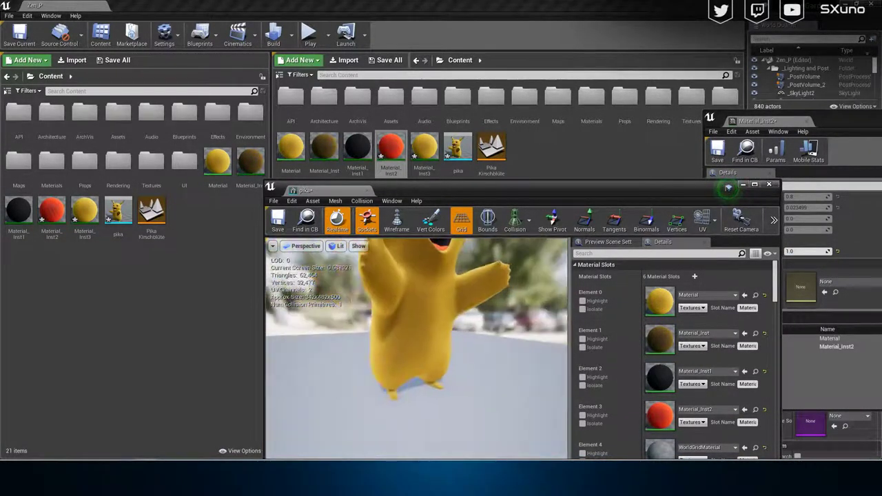
pyautogui.moveTo(454, 324); pyautogui.dragTo(474, 339, button='right')
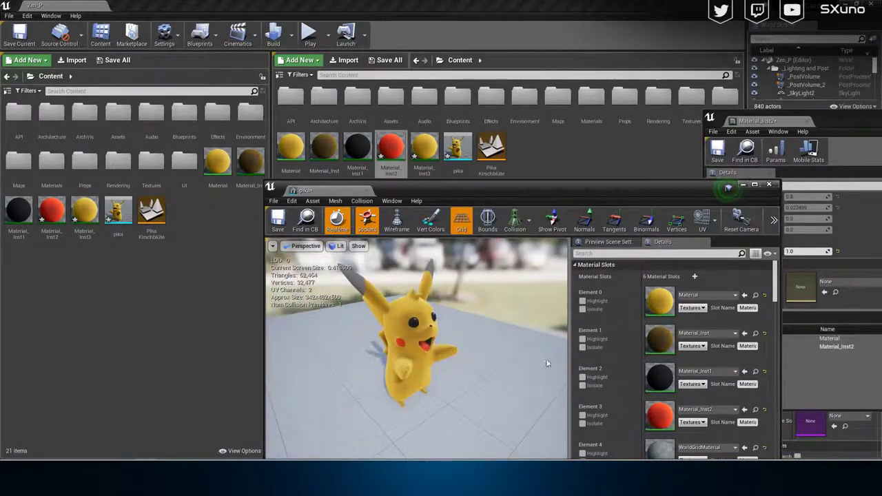
# Step: Isolate Element 4 in the mesh preview and assign Material_Inst3 to that slot
pyautogui.scroll(-3, 599, 373)
pyautogui.click(583, 395)
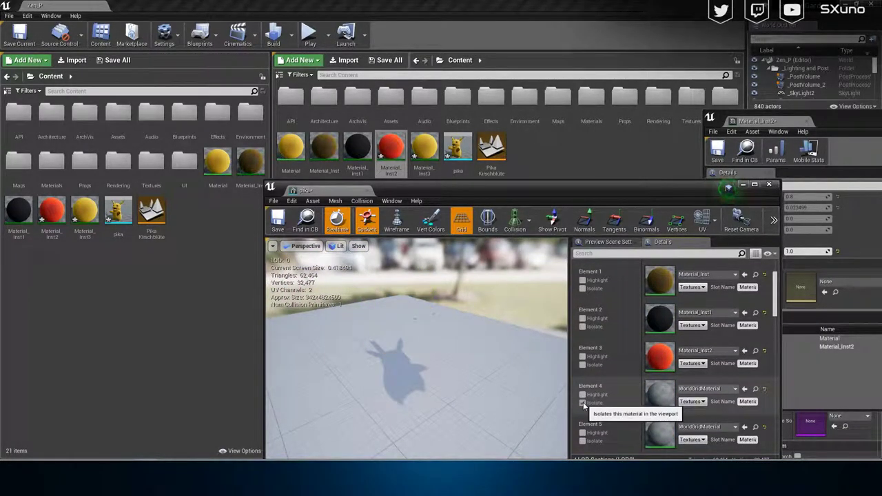
pyautogui.click(422, 146)
pyautogui.moveTo(422, 146); pyautogui.dragTo(660, 394)
# Step: Open Material_Inst3, override its Color parameter with white, and save the instance
pyautogui.click(431, 143)
pyautogui.doubleClick(431, 143)
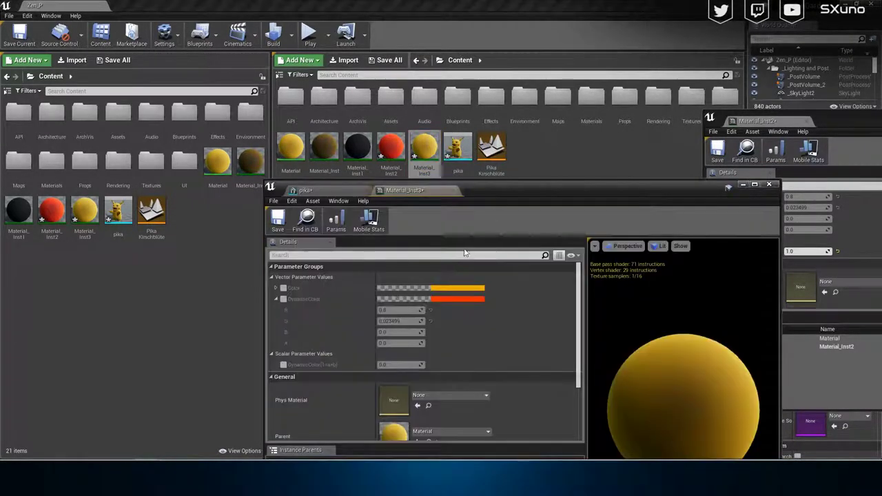
pyautogui.click(465, 291)
pyautogui.moveTo(499, 351); pyautogui.dragTo(562, 371)
pyautogui.moveTo(493, 390); pyautogui.dragTo(496, 390)
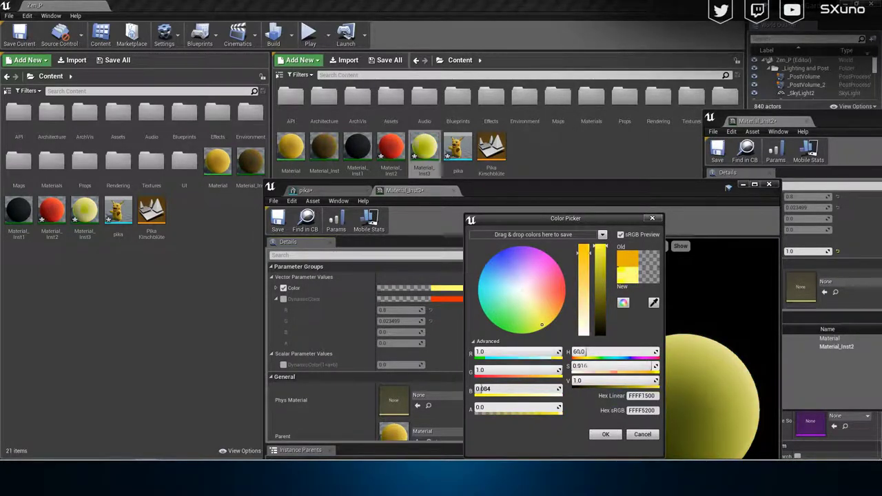
pyautogui.click(603, 434)
pyautogui.hotkey('ctrl', 's')
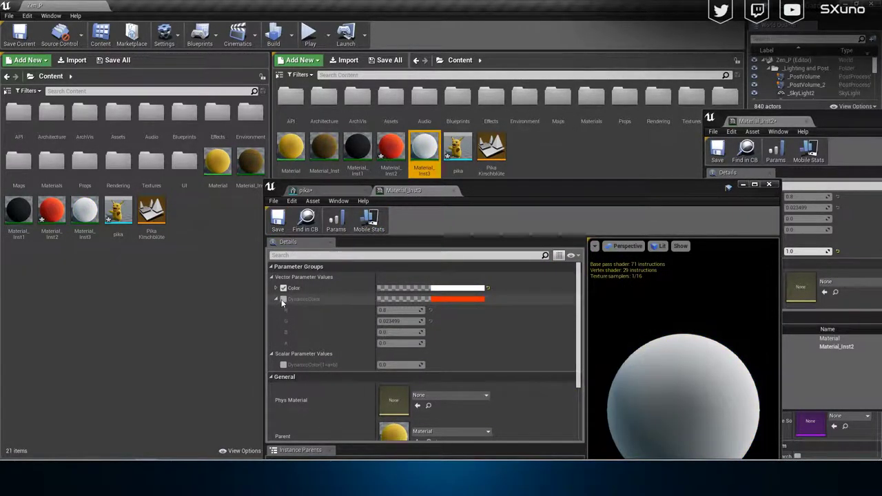
# Step: Override Material_Inst3's DynamicColor with a pale blue of R 0.5875, G 0.70765, B 0.8
pyautogui.click(283, 299)
pyautogui.click(439, 299)
pyautogui.moveTo(498, 278); pyautogui.dragTo(456, 271)
pyautogui.click(560, 306)
pyautogui.moveTo(562, 307); pyautogui.dragTo(562, 312)
pyautogui.click(581, 435)
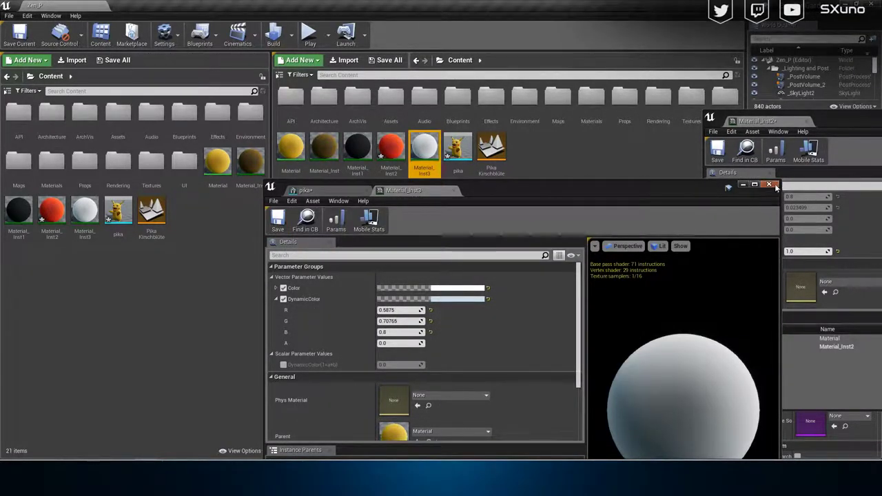
# Step: Leave Material_Inst3's editor, bring up the pika mesh and briefly isolate Element 5 to identify which part it covers
pyautogui.click(769, 185)
pyautogui.doubleClick(457, 147)
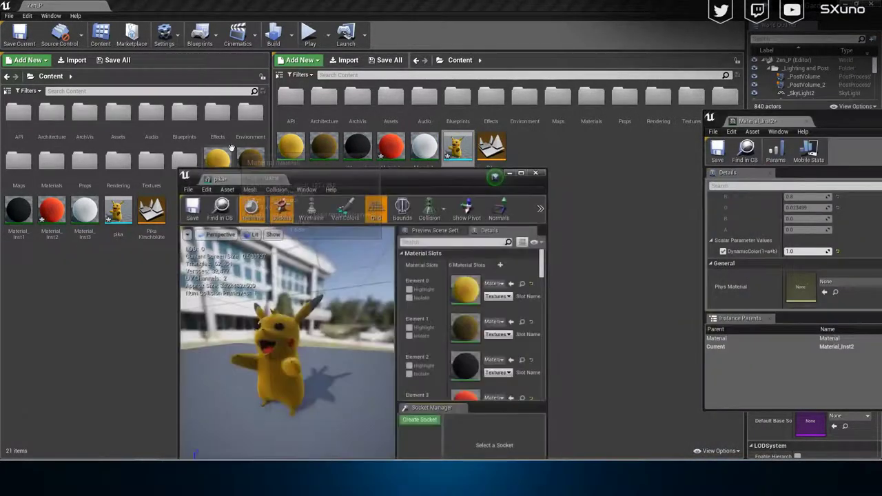
pyautogui.scroll(-4, 409, 342)
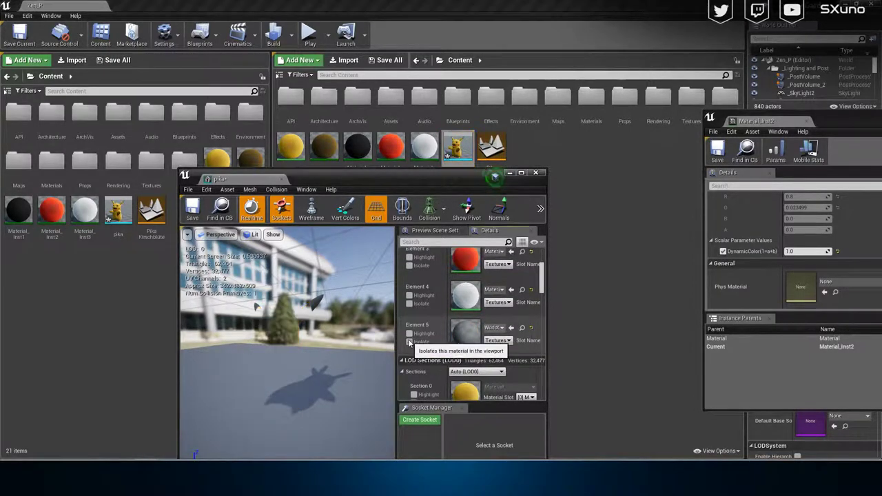
pyautogui.click(410, 342)
pyautogui.click(409, 342)
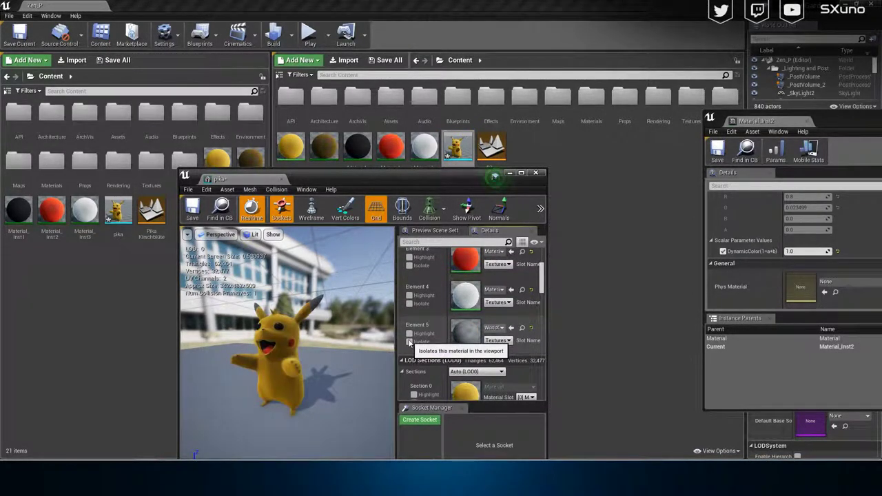
# Step: Create a new material instance from Material_Inst1 and assign it to Element 5 of the pika mesh
pyautogui.rightClick(369, 150)
pyautogui.click(416, 161)
pyautogui.moveTo(390, 146); pyautogui.dragTo(468, 333)
pyautogui.moveTo(344, 330)
pyautogui.mouseDown(button='right')
pyautogui.moveTo(276, 365)
pyautogui.moveTo(241, 354)
pyautogui.moveTo(345, 330)
pyautogui.mouseUp(button='right')
# Step: Open the Element 5 instance and override its DynamicColor with a brown of R 0.192708, G 0.058716, B 0.0
pyautogui.doubleClick(472, 332)
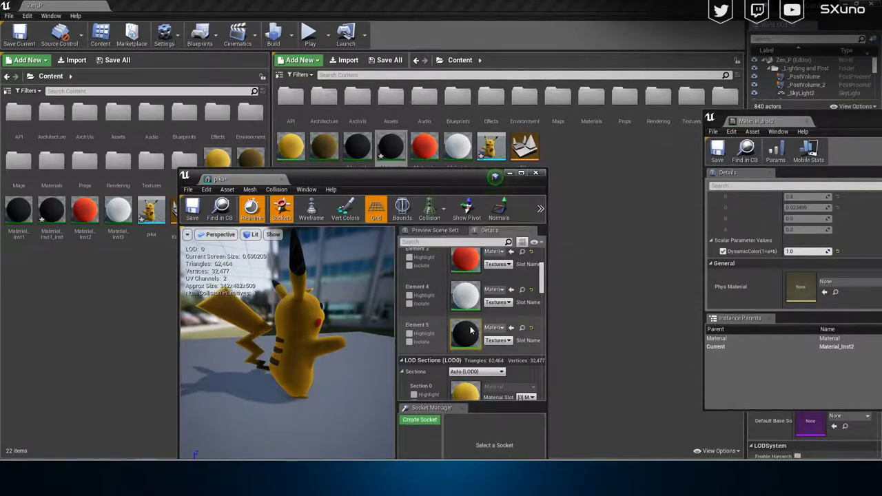
pyautogui.click(827, 231)
pyautogui.click(750, 312)
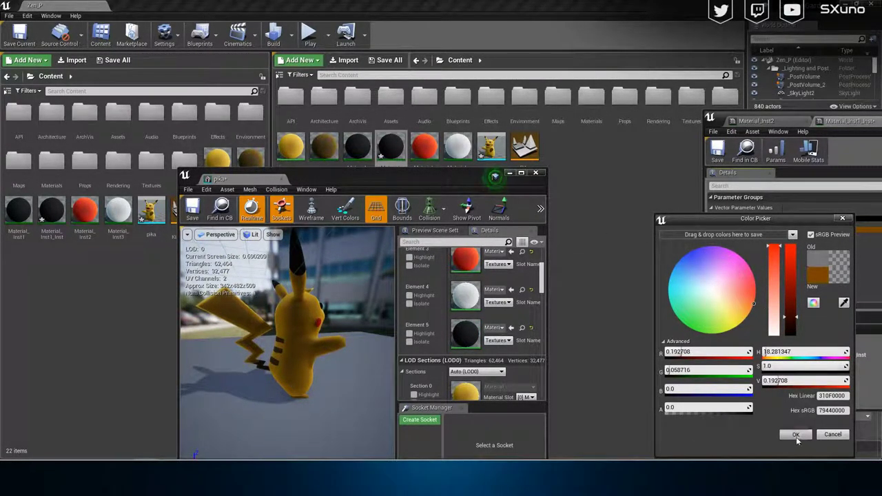
pyautogui.click(796, 435)
pyautogui.moveTo(820, 118); pyautogui.dragTo(540, 130)
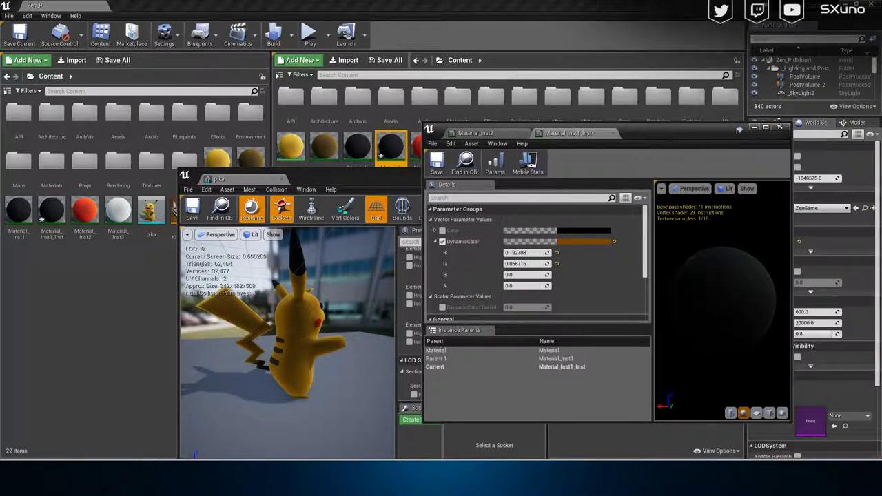
pyautogui.click(781, 127)
# Step: Close the pika mesh editor and load the PikaKirschblüte level
pyautogui.doubleClick(412, 172)
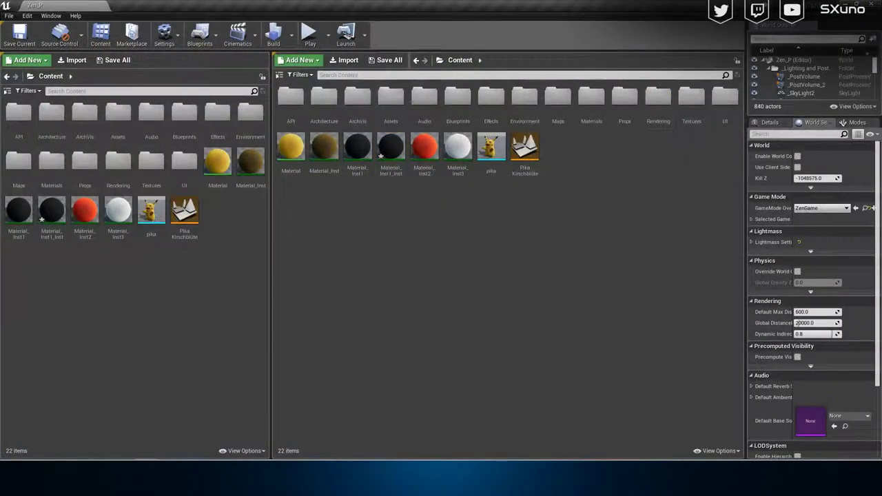
pyautogui.doubleClick(524, 152)
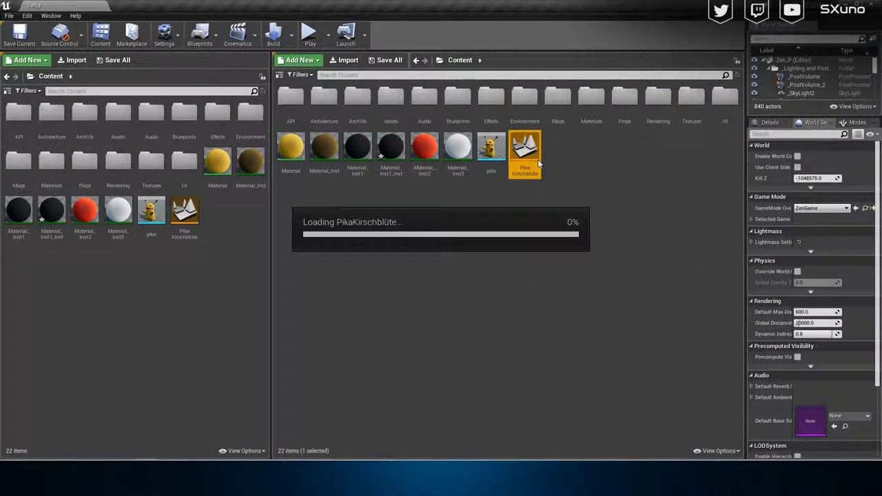
pyautogui.click(488, 315)
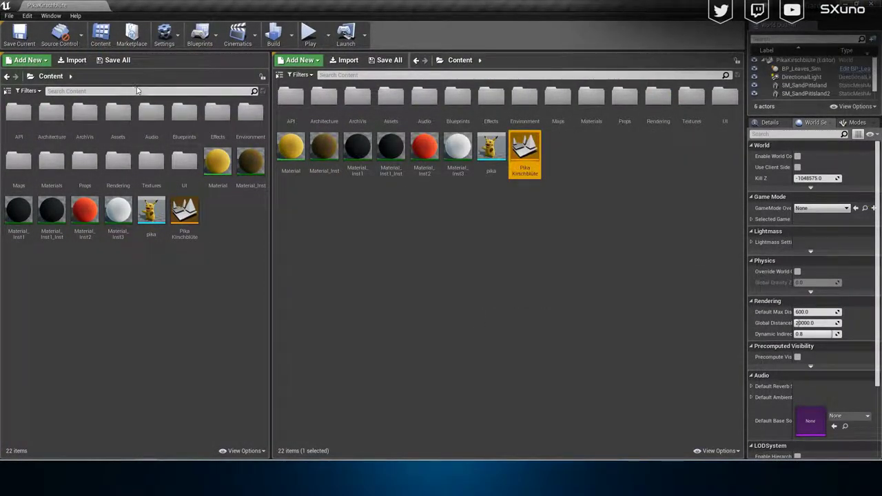
# Step: Rename Material_Inst1_Inst as Material_Inst4
pyautogui.click(364, 169)
pyautogui.doubleClick(388, 172)
pyautogui.write('Material_Inst4')
pyautogui.press('Return')
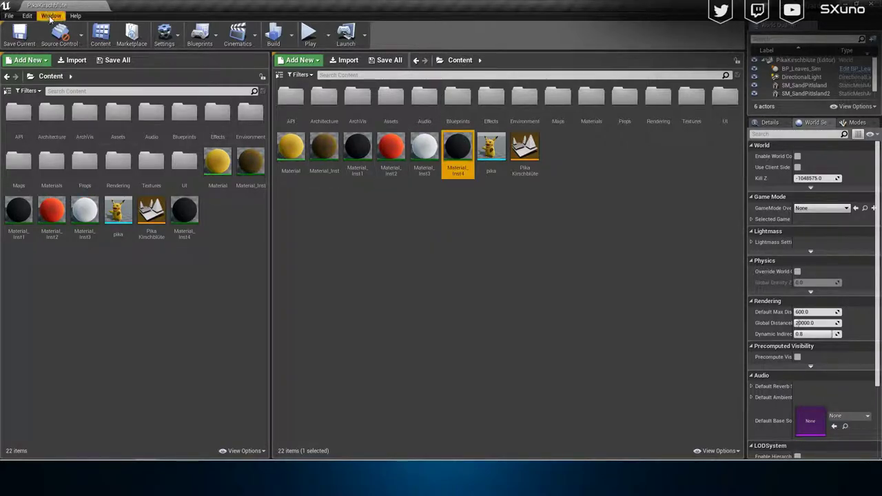
# Step: Open the Viewport 1 window and place the pika mesh in the PikaKirschblüte level
pyautogui.click(51, 15)
pyautogui.moveTo(67, 43)
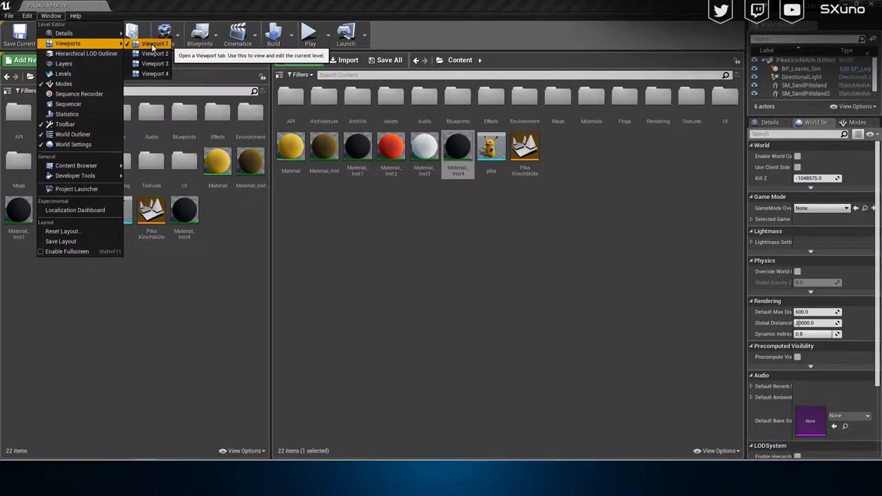
pyautogui.click(152, 44)
pyautogui.moveTo(490, 147); pyautogui.dragTo(435, 231)
pyautogui.moveTo(434, 231); pyautogui.dragTo(237, 277, button='right')
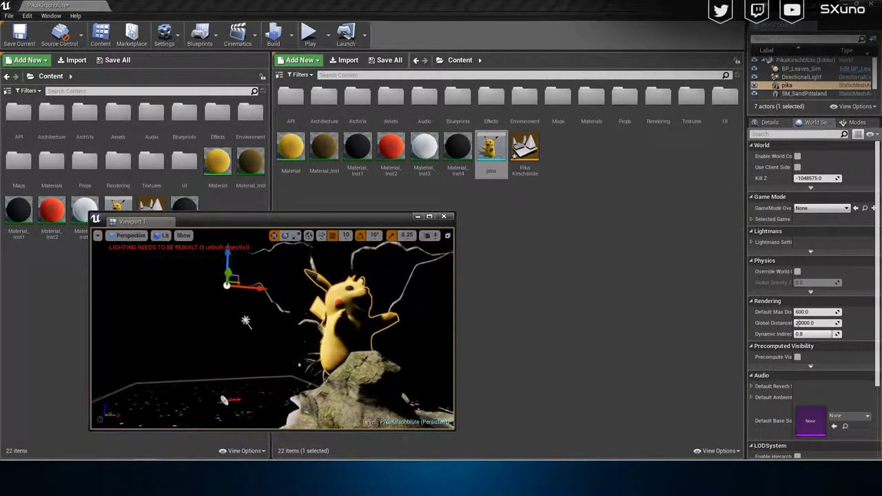
# Step: Scale the pika actor down and move it onto the rocks beside the tree roots
pyautogui.press('e')
pyautogui.press('r')
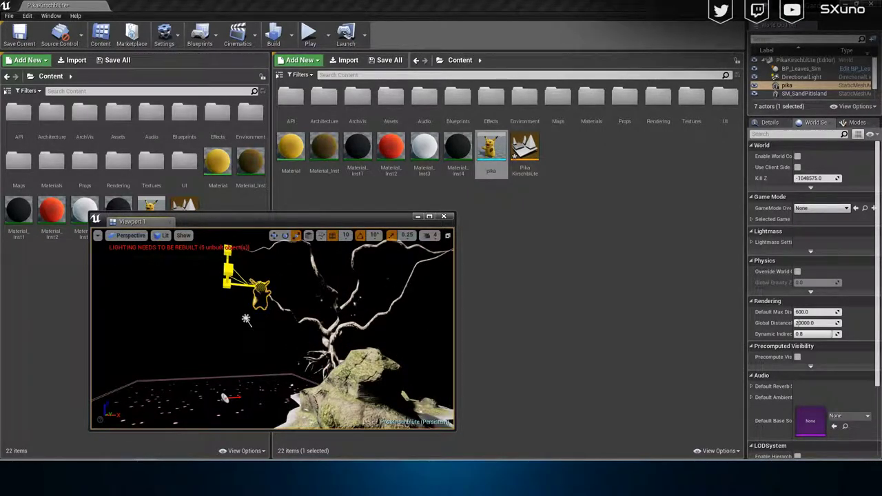
pyautogui.moveTo(276, 324); pyautogui.dragTo(386, 313, button='right')
pyautogui.press('e')
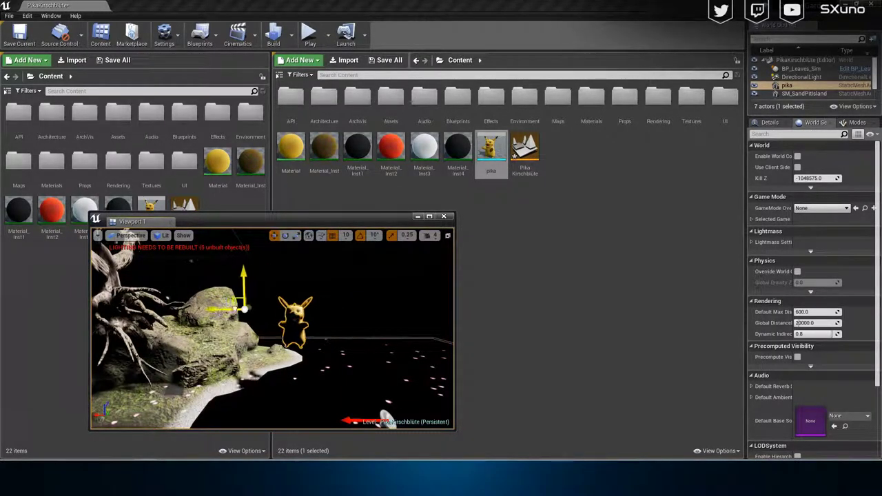
pyautogui.moveTo(153, 307); pyautogui.dragTo(261, 365, button='right')
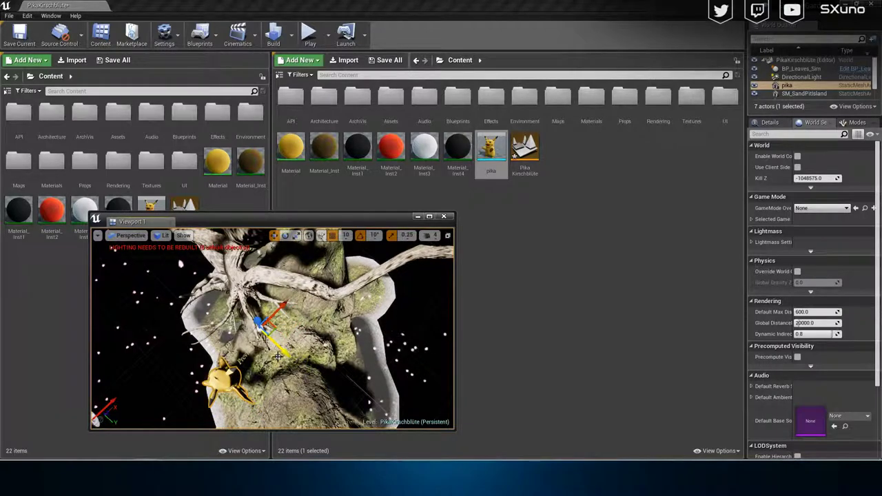
pyautogui.keyDown('alt'); pyautogui.moveTo(278, 356); pyautogui.dragTo(411, 419); pyautogui.keyUp('alt')
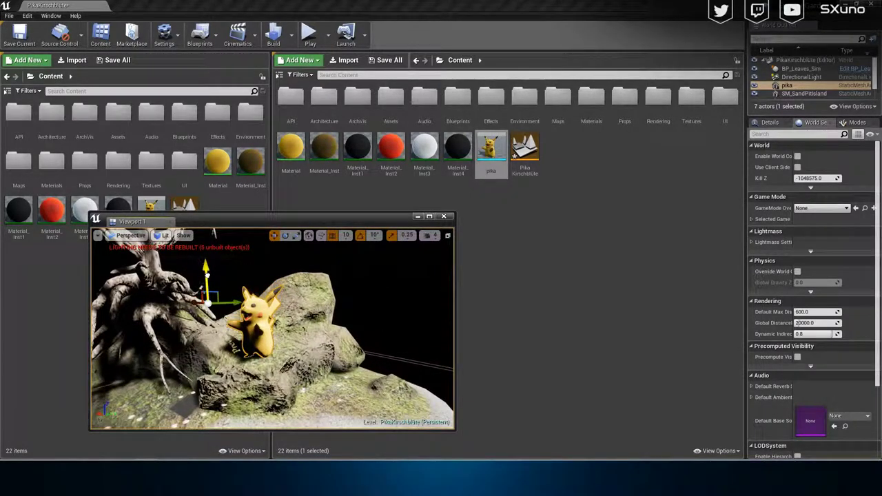
# Step: Fine-tune the pika actor's rotation and position on the rocks and clear the selection
pyautogui.press('e')
pyautogui.moveTo(236, 286); pyautogui.dragTo(237, 287)
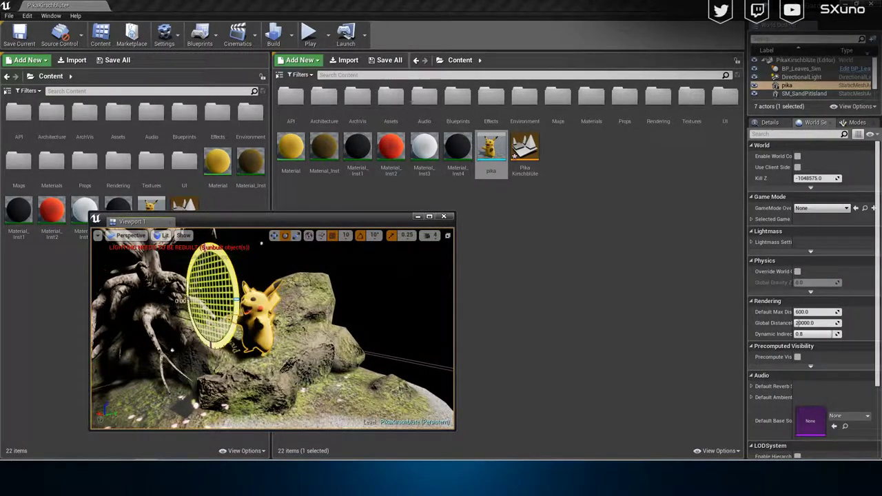
pyautogui.press('space')
pyautogui.press('space')
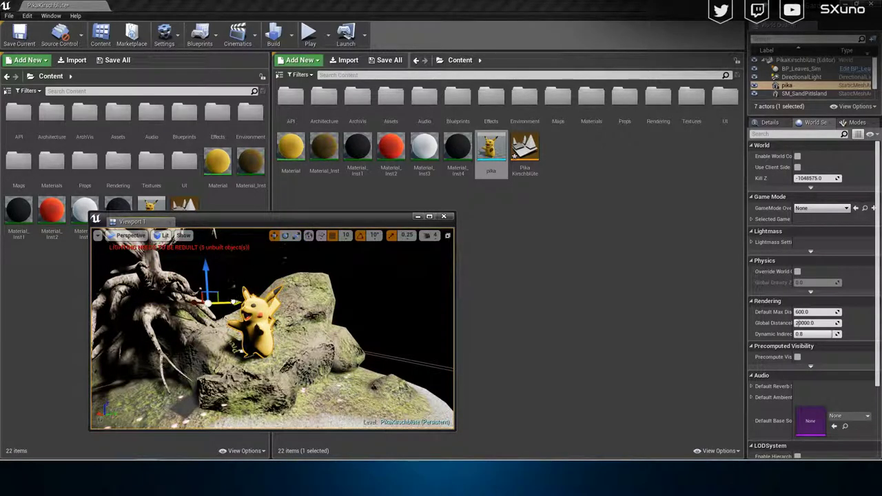
pyautogui.moveTo(226, 302)
pyautogui.mouseDown(button='right')
pyautogui.moveTo(234, 296)
pyautogui.moveTo(207, 303)
pyautogui.moveTo(227, 306)
pyautogui.moveTo(234, 296)
pyautogui.mouseUp(button='right')
pyautogui.press('Escape')
# Step: Find the Sky Light actor by searching for "sk" and place it in the level near the island
pyautogui.click(857, 123)
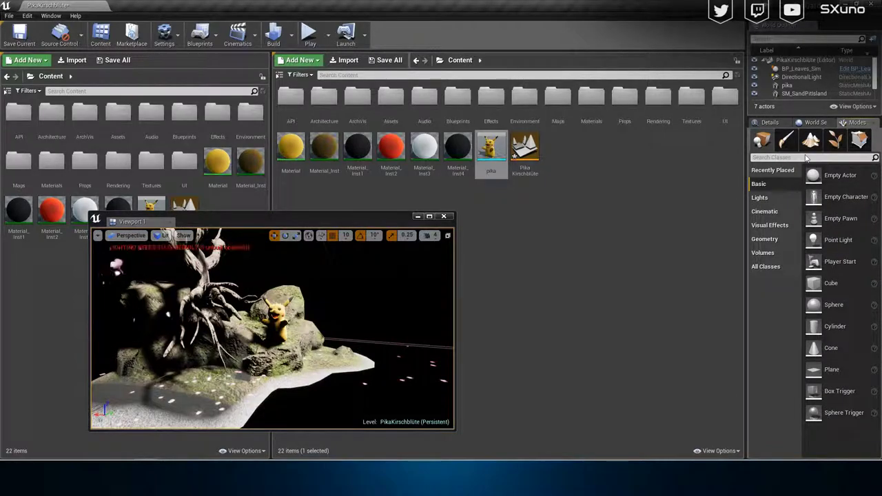
pyautogui.click(805, 157)
pyautogui.write('sk')
pyautogui.moveTo(761, 197); pyautogui.dragTo(655, 279)
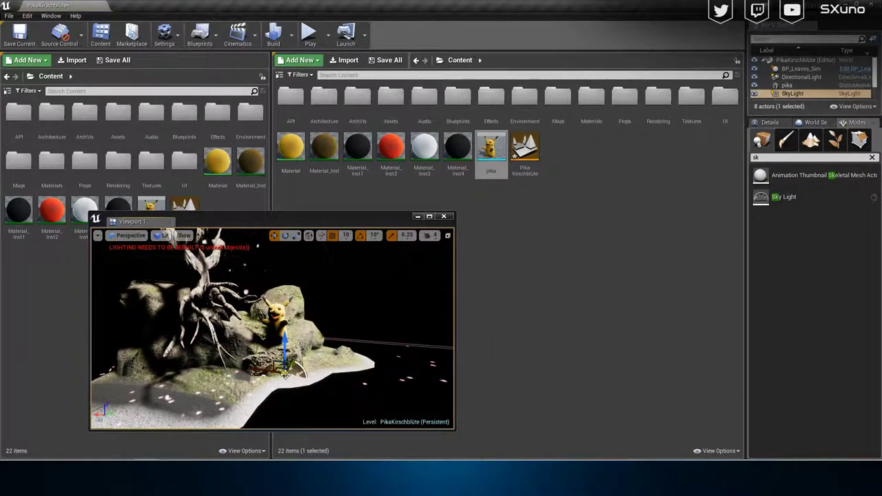
# Step: Review the SkyLight and DirectionalLight properties and raise the SkyLight's intensity to about 8.43
pyautogui.click(769, 122)
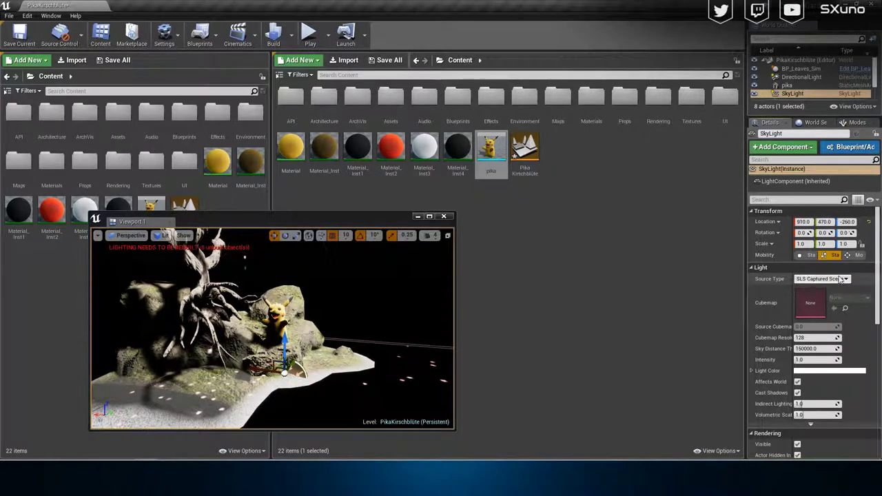
pyautogui.scroll(-2, 832, 360)
pyautogui.scroll(-6, 832, 360)
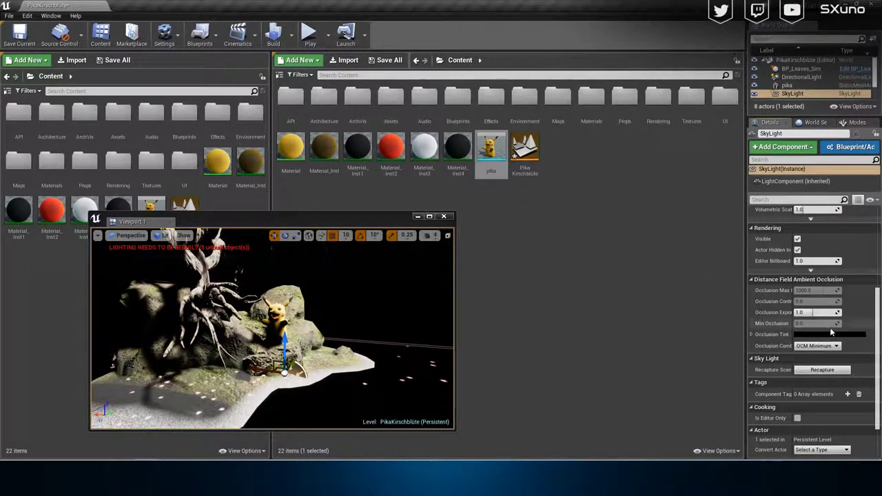
pyautogui.scroll(6, 829, 327)
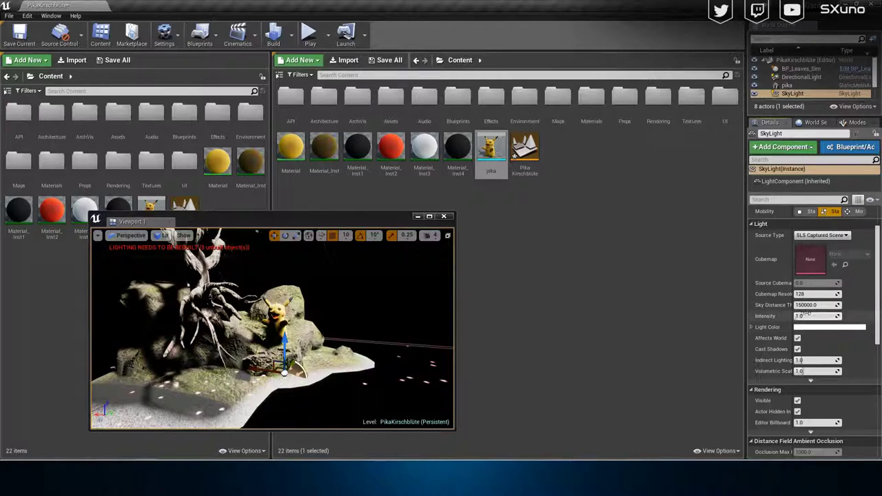
pyautogui.scroll(-7, 818, 330)
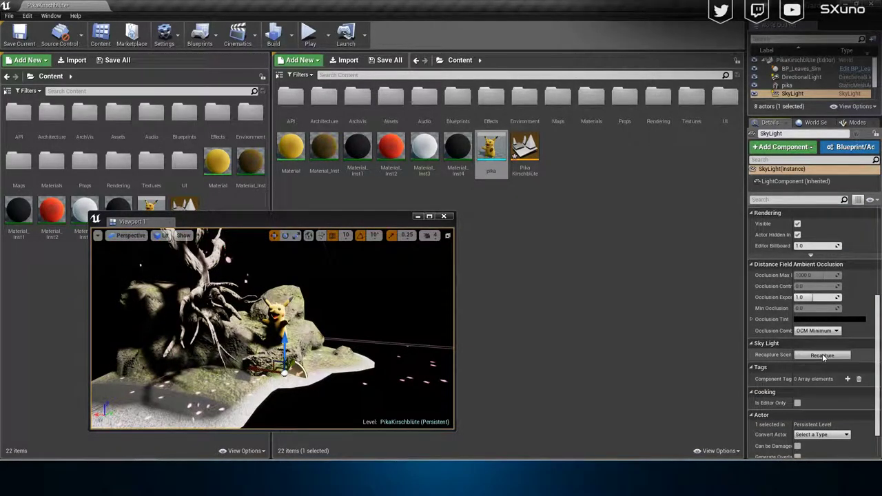
pyautogui.click(803, 76)
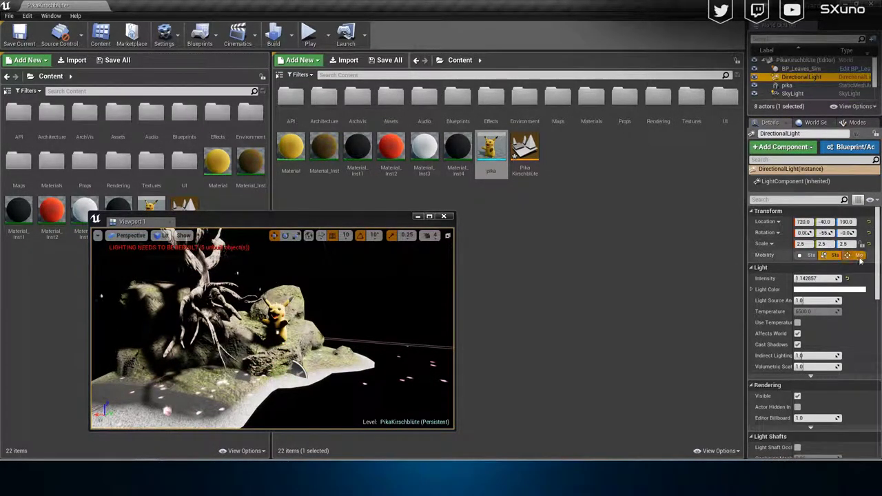
pyautogui.click(796, 94)
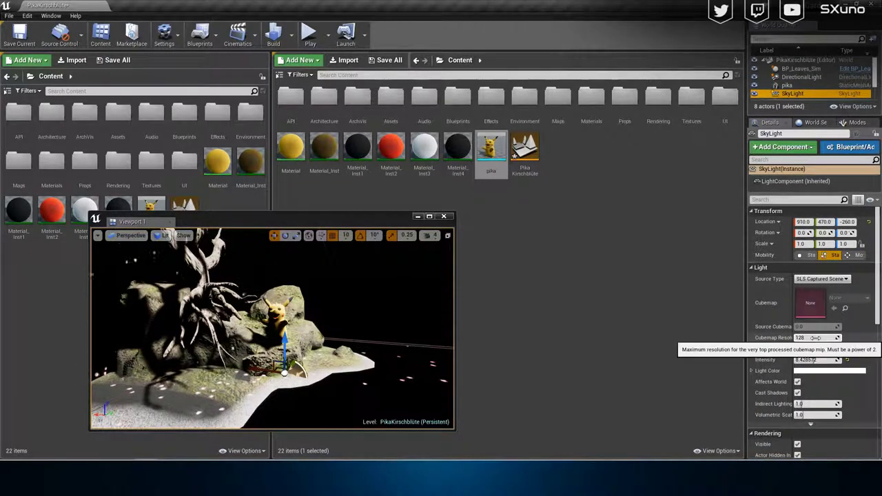
# Step: Set the SkyLight's source type to SLS Specified Cubemap and assign the CloudySky1 cubemap
pyautogui.click(822, 278)
pyautogui.click(822, 292)
pyautogui.click(847, 297)
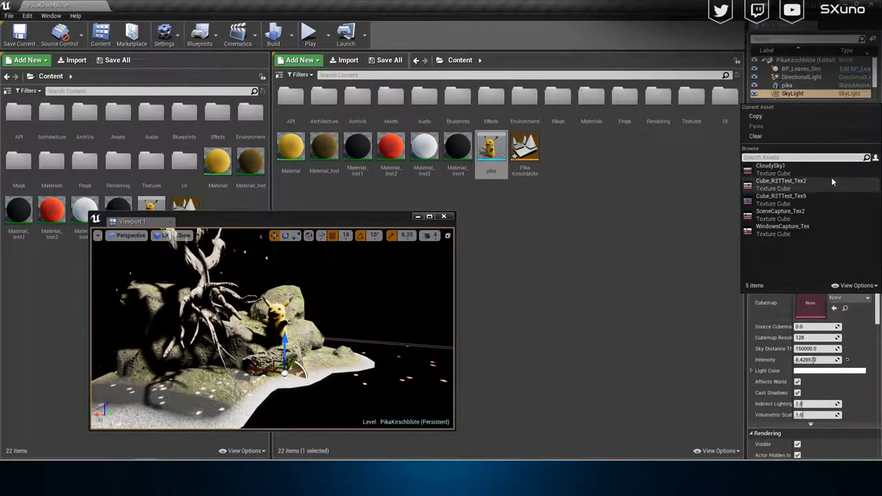
pyautogui.click(832, 172)
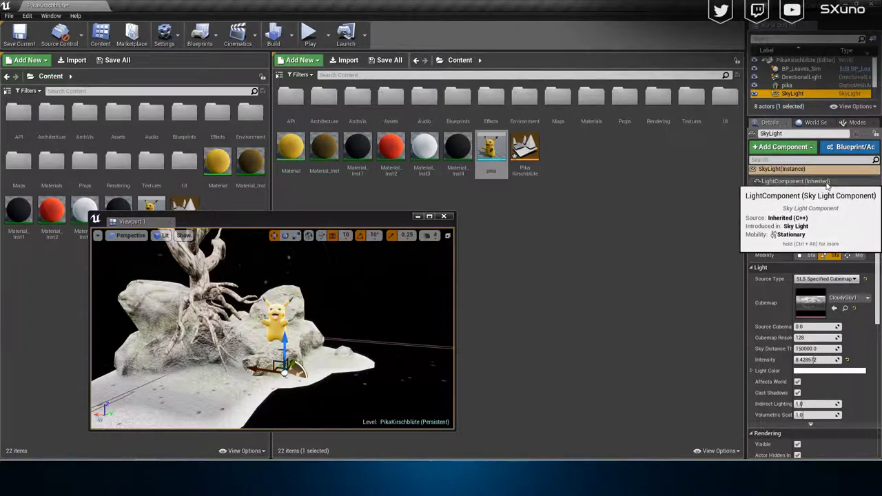
# Step: Try the Cube_R2TTest_Tex9 cubemap on the SkyLight and replace it with WindowsCapture_Tex
pyautogui.click(819, 304)
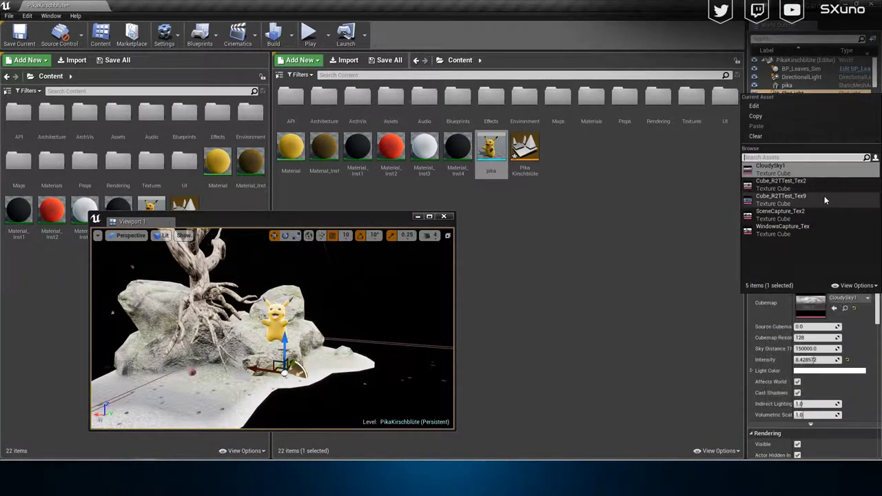
pyautogui.click(826, 199)
pyautogui.click(847, 296)
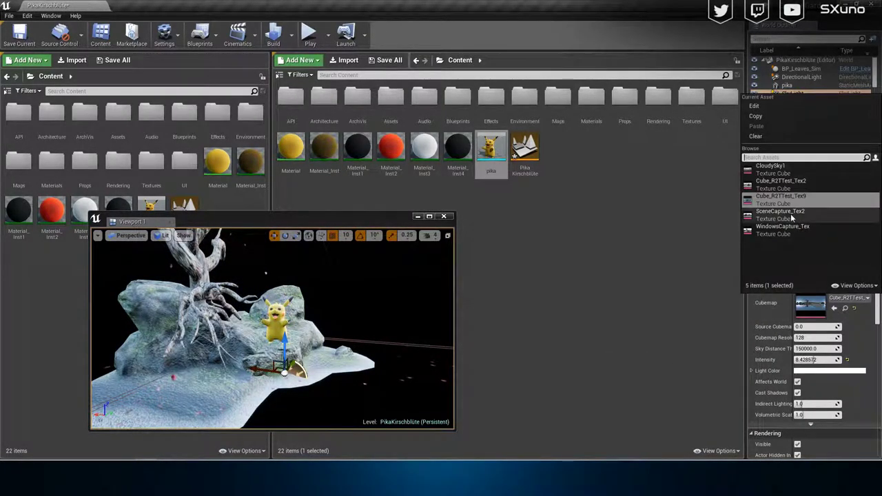
pyautogui.click(796, 224)
# Step: Select the BP_Leaves_Sim actor and rotate it around its Z axis to about 90 degrees
pyautogui.moveTo(366, 352); pyautogui.dragTo(289, 284, button='right')
pyautogui.click(251, 267)
pyautogui.press('e')
pyautogui.moveTo(295, 365); pyautogui.dragTo(237, 362)
pyautogui.moveTo(291, 364); pyautogui.dragTo(262, 361)
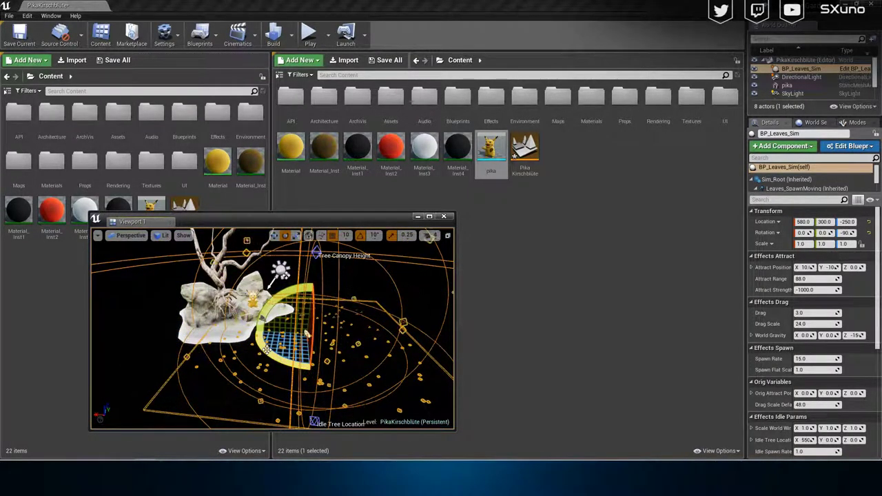
pyautogui.moveTo(308, 333); pyautogui.dragTo(262, 358)
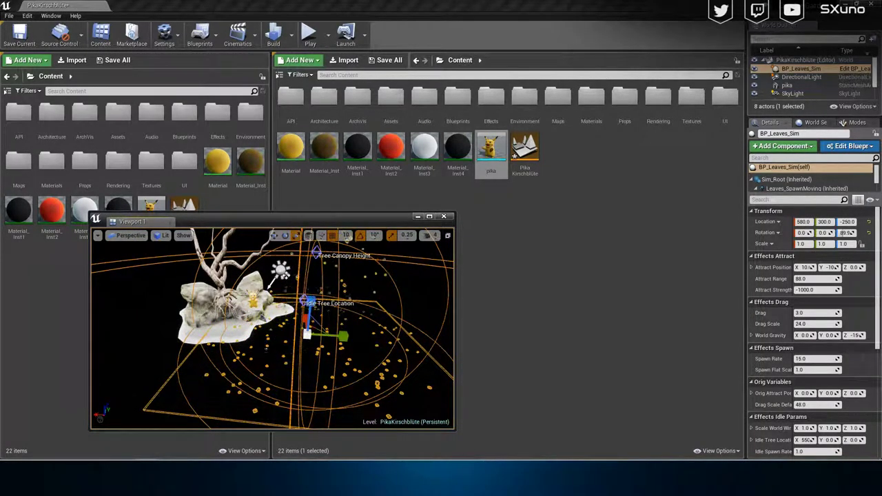
# Step: Move the BP_Leaves_Sim actor to about X 1040, Y -270, Z -250 so its leaf area lines up with the tree, and deselect it
pyautogui.moveTo(287, 333); pyautogui.dragTo(212, 330)
pyautogui.moveTo(212, 329); pyautogui.dragTo(137, 329, button='right')
pyautogui.moveTo(321, 331); pyautogui.dragTo(358, 329)
pyautogui.moveTo(358, 329); pyautogui.dragTo(441, 327, button='right')
pyautogui.press('Escape')
pyautogui.press('w')
pyautogui.moveTo(272, 329); pyautogui.dragTo(241, 314, button='right')
pyautogui.press('s')
pyautogui.click(801, 69)
pyautogui.moveTo(312, 319); pyautogui.dragTo(195, 331)
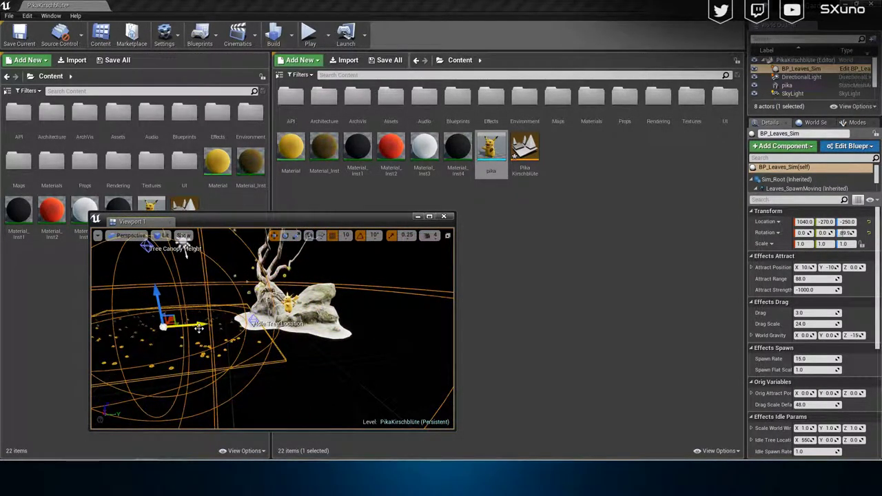
pyautogui.press('a')
pyautogui.moveTo(209, 324); pyautogui.dragTo(365, 287, button='right')
pyautogui.click(365, 287)
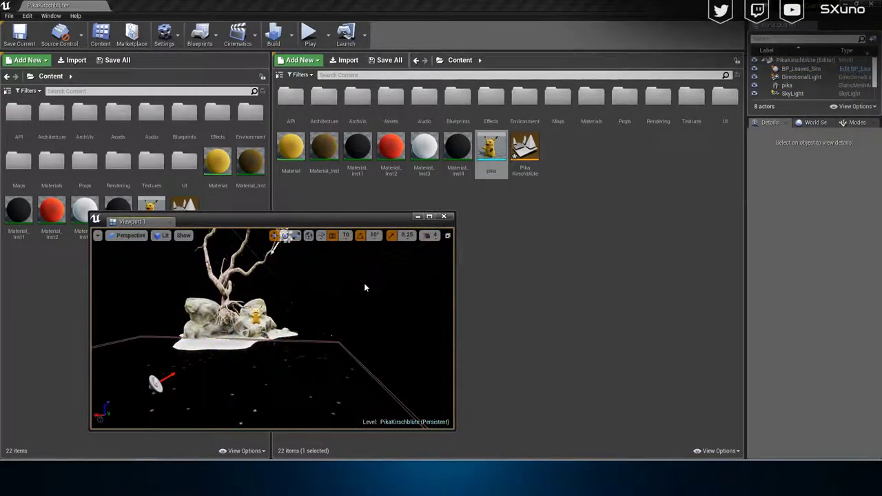
# Step: Filter the content browser to Static Mesh assets, find the sand pit island meshes and select SM_SandPitIsland_3
pyautogui.moveTo(311, 303); pyautogui.dragTo(269, 307, button='right')
pyautogui.click(259, 322)
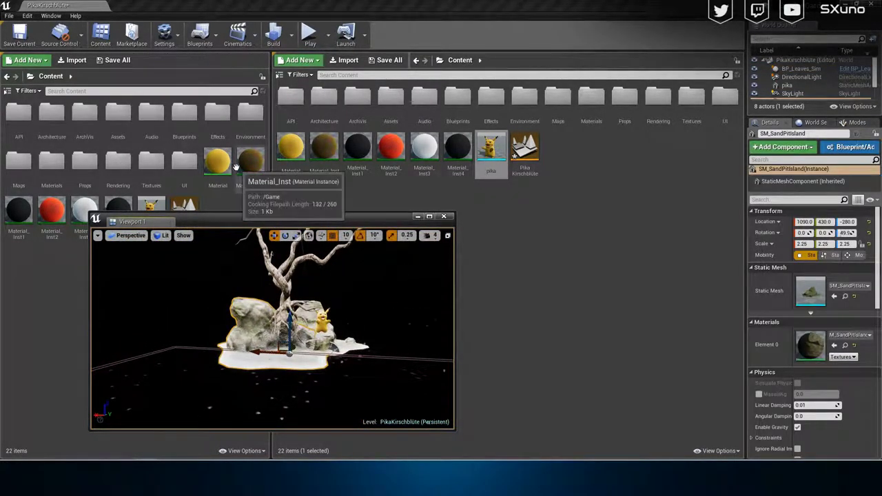
pyautogui.click(28, 91)
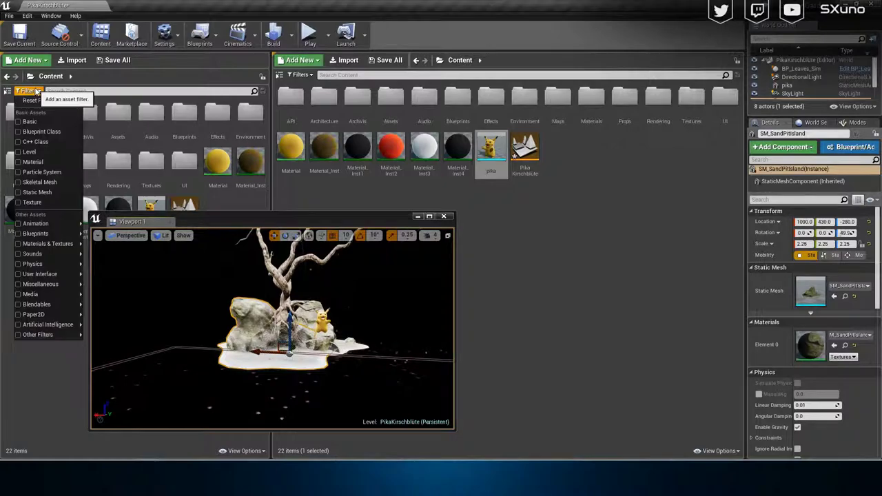
pyautogui.click(57, 193)
pyautogui.moveTo(271, 219); pyautogui.dragTo(499, 163)
pyautogui.scroll(-5, 194, 314)
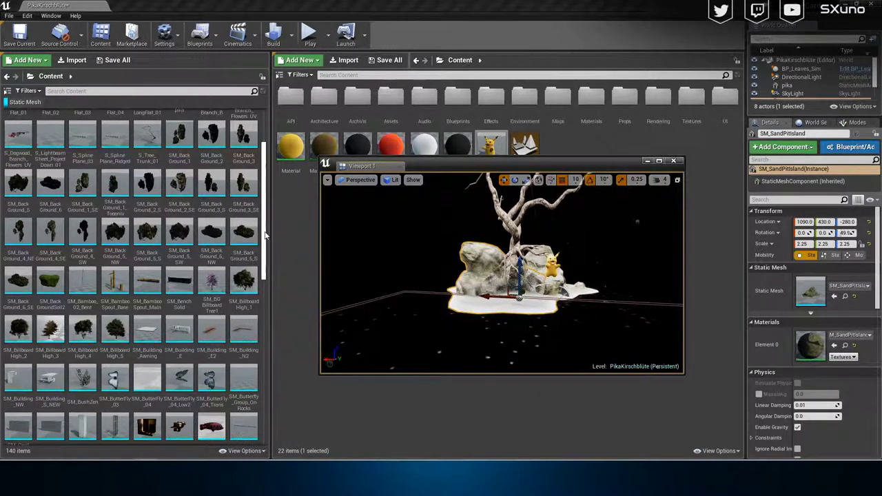
pyautogui.scroll(3, 265, 236)
pyautogui.scroll(-15, 264, 199)
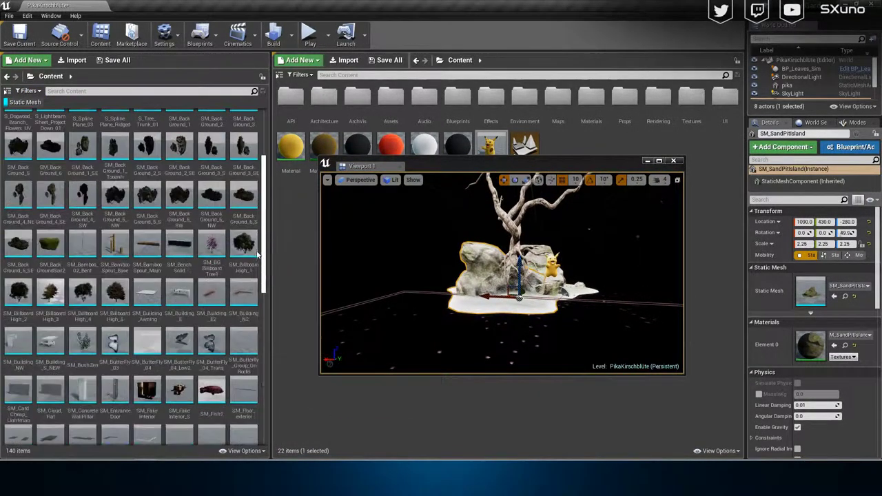
pyautogui.click(87, 264)
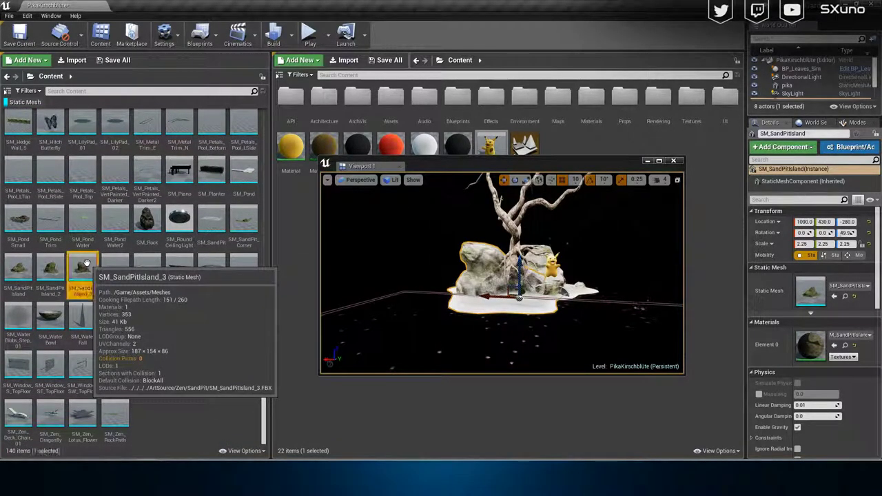
# Step: Try the SM_PondSmall mesh in the level, rotating it and moving it to X 2460, Y -2250, Z -180 beside the rocks
pyautogui.moveTo(19, 219); pyautogui.dragTo(495, 235)
pyautogui.moveTo(495, 238); pyautogui.dragTo(459, 258, button='right')
pyautogui.press('w')
pyautogui.press('s')
pyautogui.press('e')
pyautogui.moveTo(597, 259)
pyautogui.mouseDown()
pyautogui.moveTo(579, 260)
pyautogui.moveTo(599, 260)
pyautogui.mouseUp()
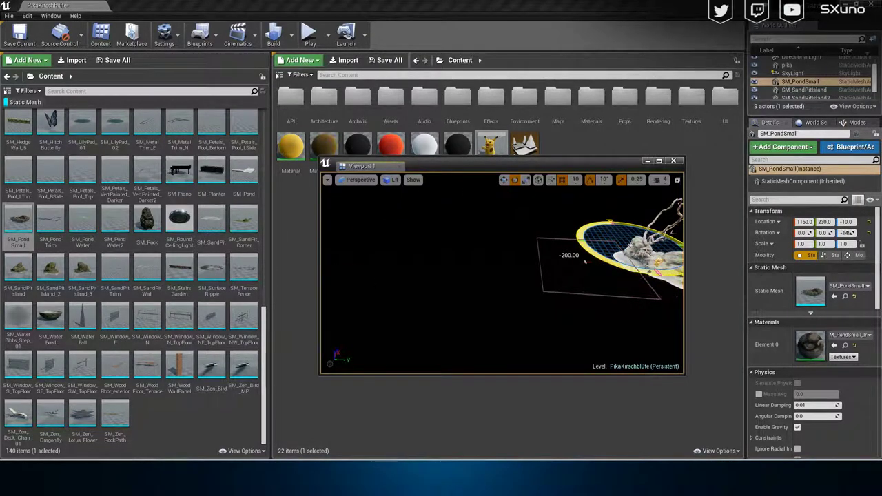
pyautogui.moveTo(593, 261); pyautogui.dragTo(662, 261, button='right')
pyautogui.press('r')
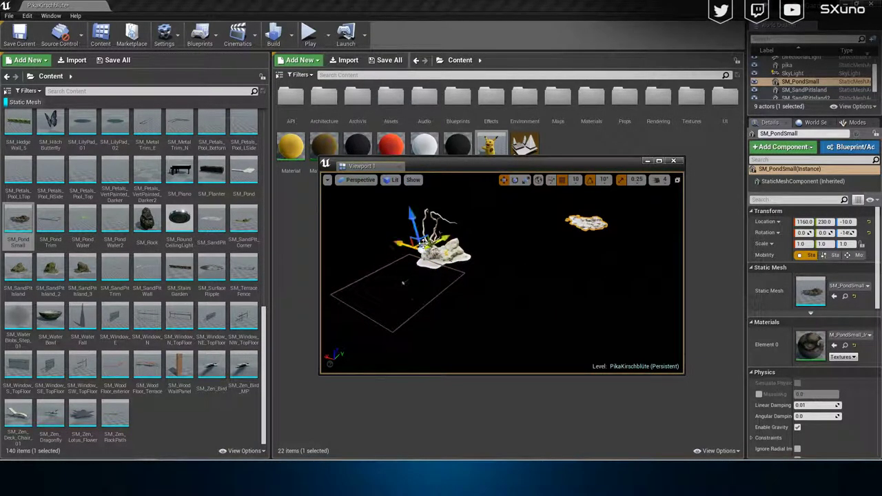
pyautogui.moveTo(334, 296); pyautogui.dragTo(224, 330)
pyautogui.press('w')
pyautogui.moveTo(504, 276); pyautogui.dragTo(331, 265, button='right')
pyautogui.moveTo(482, 248); pyautogui.dragTo(505, 199, button='right')
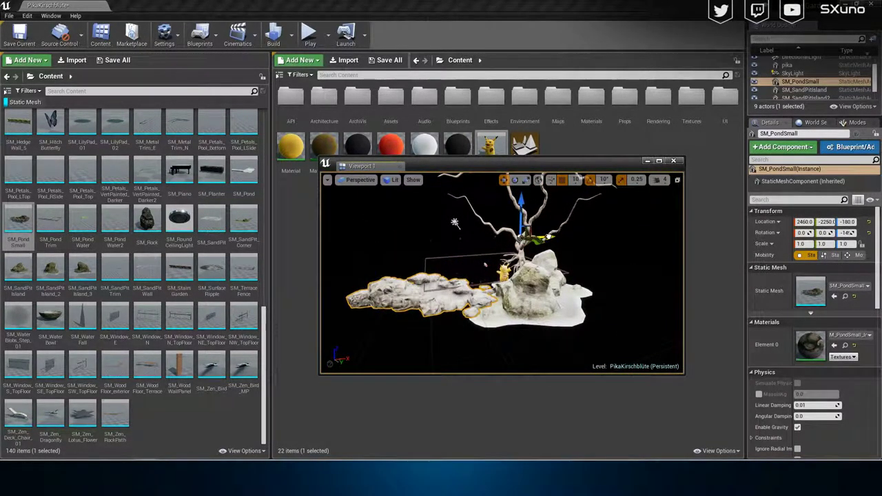
# Step: Examine the placed SM_PondSmall mesh from several angles and delete it from the level
pyautogui.click(482, 228)
pyautogui.press('w')
pyautogui.moveTo(483, 227); pyautogui.dragTo(480, 263, button='right')
pyautogui.press('s')
pyautogui.click(484, 269)
pyautogui.press('w')
pyautogui.press('s')
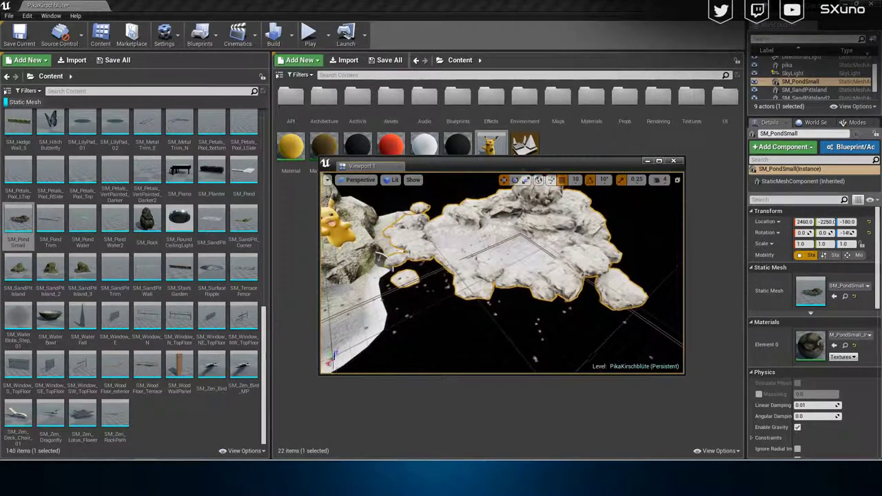
pyautogui.click(438, 193)
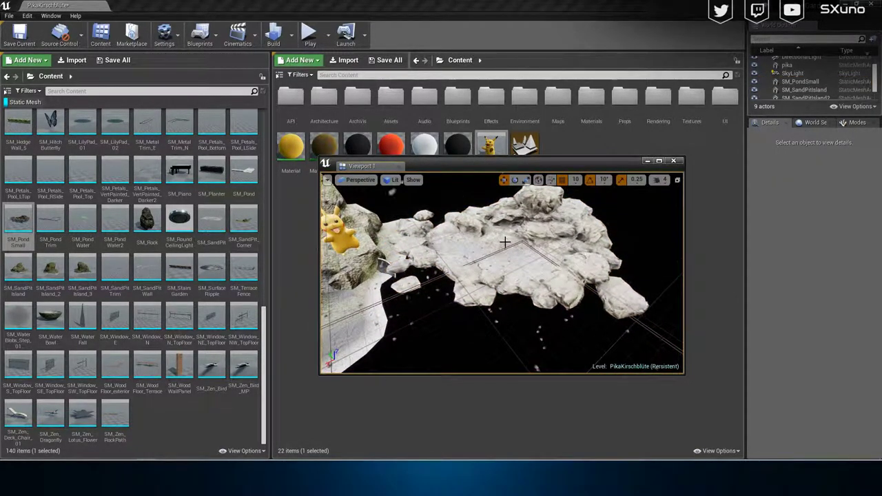
pyautogui.click(505, 242)
pyautogui.moveTo(505, 242); pyautogui.dragTo(505, 242, button='right')
pyautogui.press('e')
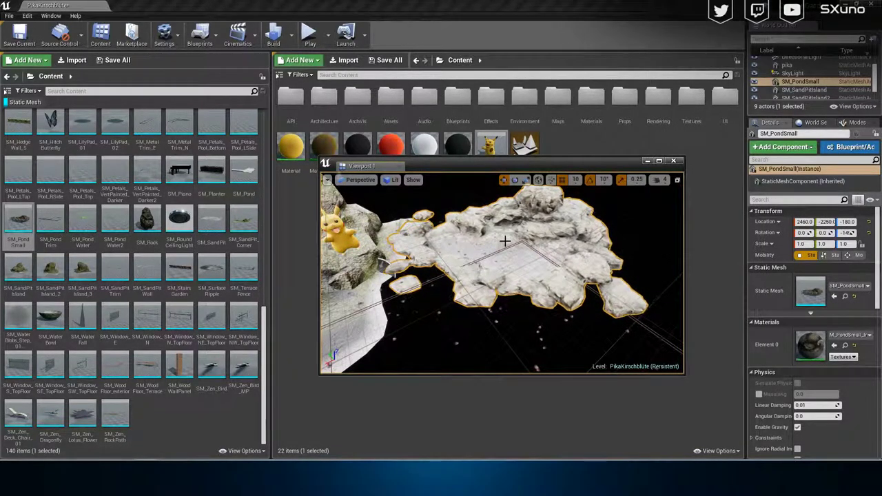
pyautogui.moveTo(505, 241); pyautogui.dragTo(453, 277, button='right')
pyautogui.press('Delete')
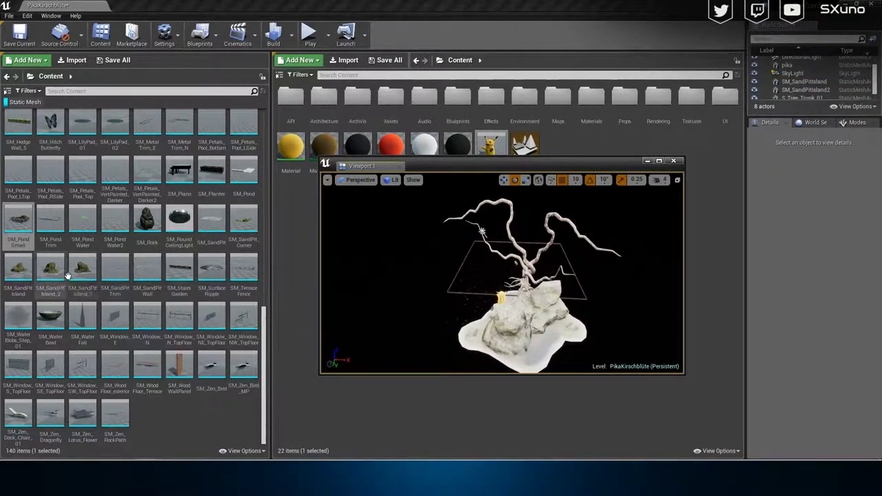
# Step: Place the SM_SandPitIsland_3 mesh beside the pika's rocks and enlarge it to a scale of 7.75, 7.75, 4.0
pyautogui.moveTo(83, 272); pyautogui.dragTo(545, 323)
pyautogui.moveTo(475, 323); pyautogui.dragTo(641, 324, button='right')
pyautogui.press('w')
pyautogui.moveTo(466, 238); pyautogui.dragTo(467, 281)
pyautogui.moveTo(447, 312); pyautogui.dragTo(490, 304)
pyautogui.moveTo(490, 305)
pyautogui.mouseDown(button='right')
pyautogui.moveTo(486, 331)
pyautogui.moveTo(441, 317)
pyautogui.moveTo(490, 305)
pyautogui.mouseUp(button='right')
pyautogui.moveTo(548, 249); pyautogui.dragTo(548, 243)
# Step: Duplicate the large rock and move and rotate the copy so it extends the rock wall away from the pika
pyautogui.keyDown('alt'); pyautogui.moveTo(512, 286); pyautogui.dragTo(631, 283); pyautogui.keyUp('alt')
pyautogui.moveTo(630, 284); pyautogui.dragTo(620, 324, button='right')
pyautogui.press('e')
pyautogui.moveTo(511, 263); pyautogui.dragTo(584, 266)
pyautogui.press('r')
pyautogui.moveTo(506, 243); pyautogui.dragTo(469, 277)
pyautogui.press('e')
# Step: Select both large rocks, duplicate them as a pair, and rotate and move the copies to continue the wall at about Z -360
pyautogui.click(452, 254)
pyautogui.keyDown('ctrl'); pyautogui.click(531, 232); pyautogui.keyUp('ctrl')
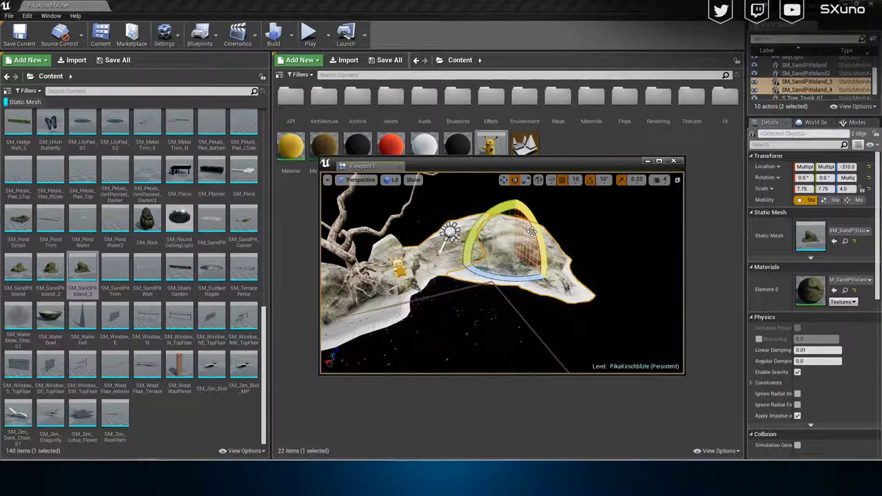
pyautogui.moveTo(494, 241); pyautogui.dragTo(537, 267)
pyautogui.moveTo(536, 266); pyautogui.dragTo(510, 241, button='right')
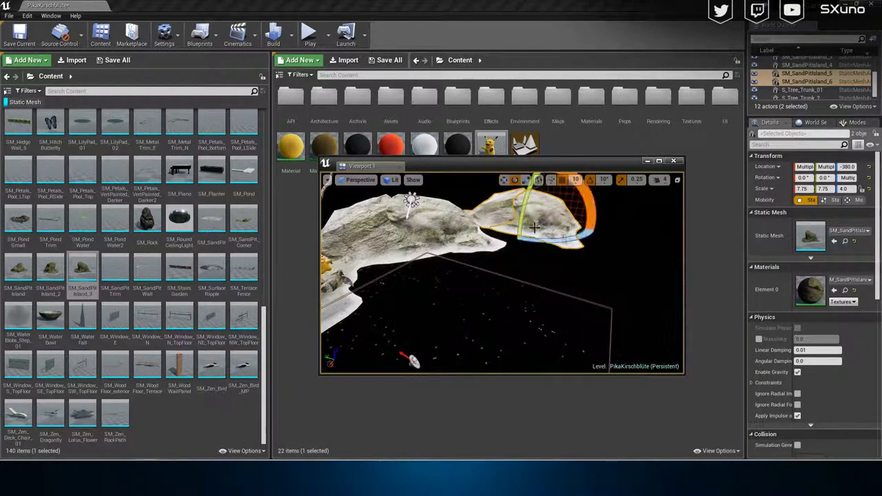
pyautogui.moveTo(526, 232); pyautogui.dragTo(476, 220, button='right')
pyautogui.moveTo(518, 238); pyautogui.dragTo(520, 221)
pyautogui.moveTo(520, 221); pyautogui.dragTo(514, 221, button='right')
pyautogui.moveTo(520, 221); pyautogui.dragTo(521, 234)
# Step: Select SM_SandPitIsland_5 and SM_SandPitIsland_6 together, move them against the first rock pair to curve the wall forward, and deselect them
pyautogui.moveTo(587, 218)
pyautogui.mouseDown(button='right')
pyautogui.moveTo(567, 211)
pyautogui.moveTo(593, 220)
pyautogui.mouseUp(button='right')
pyautogui.click(586, 217)
pyautogui.click(548, 246)
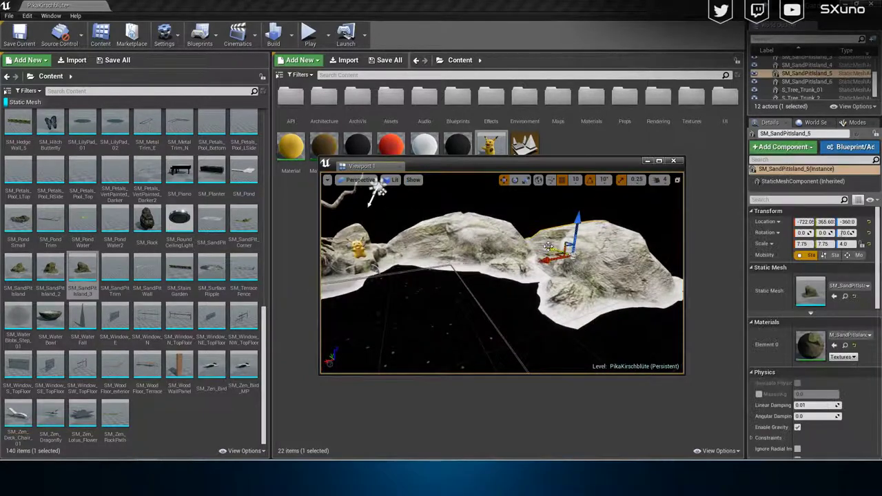
pyautogui.keyDown('ctrl'); pyautogui.click(607, 275); pyautogui.keyUp('ctrl')
pyautogui.press('space')
pyautogui.moveTo(569, 284); pyautogui.dragTo(526, 262)
pyautogui.press('space')
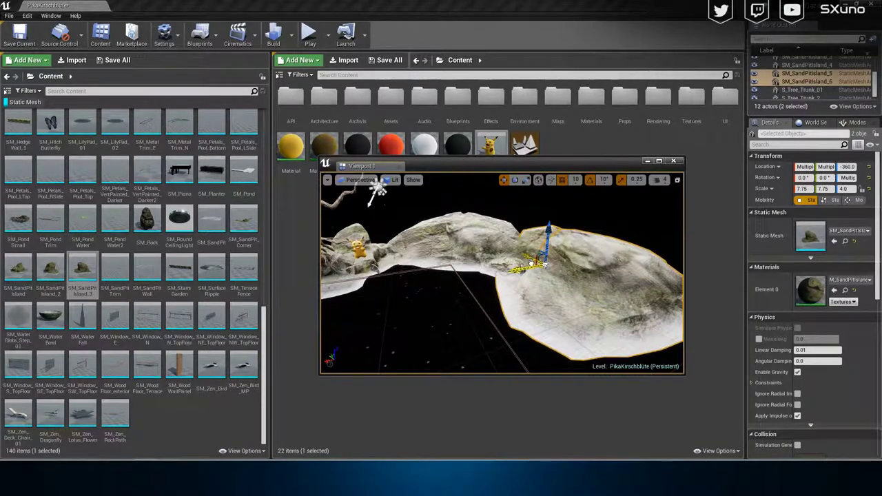
pyautogui.click(510, 217)
pyautogui.moveTo(510, 217); pyautogui.dragTo(444, 218, button='right')
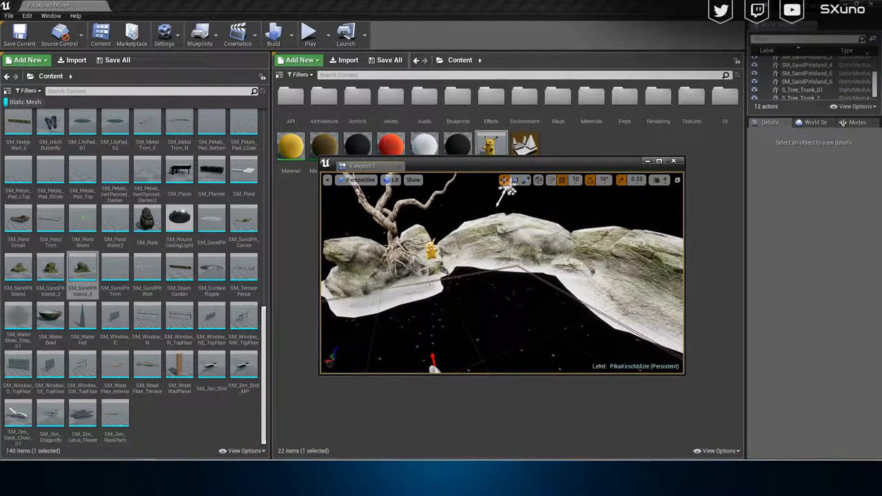
# Step: Switch to the Epic Games Launcher and find the Water Planes pack in the Unreal Engine library
pyautogui.press('super')
pyautogui.click(478, 204)
pyautogui.click(172, 31)
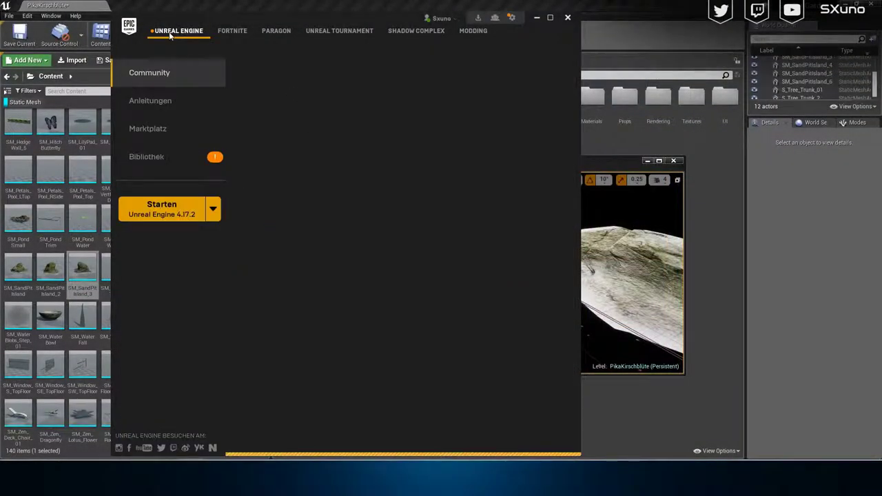
pyautogui.click(146, 157)
pyautogui.scroll(-3, 369, 296)
pyautogui.moveTo(573, 114); pyautogui.dragTo(581, 409)
# Step: Add the Water Planes pack to the EpicZenGarden project and return to the Unreal Editor
pyautogui.click(499, 415)
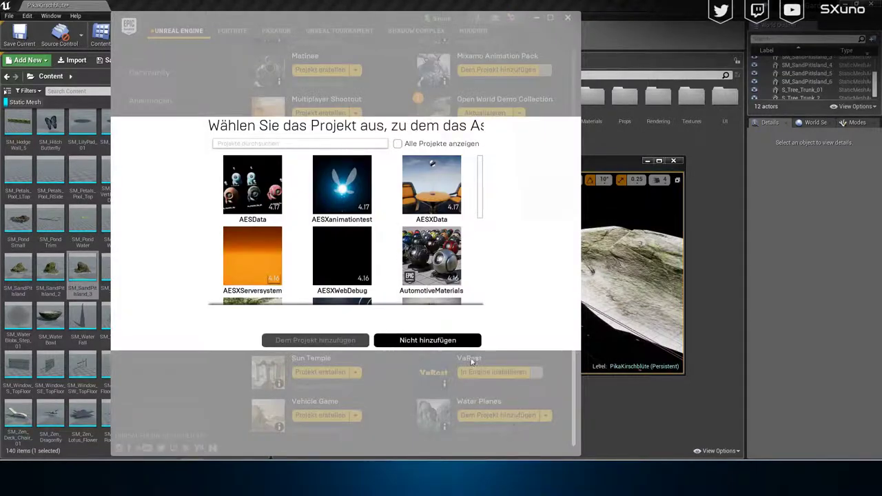
pyautogui.scroll(-3, 412, 199)
pyautogui.click(432, 180)
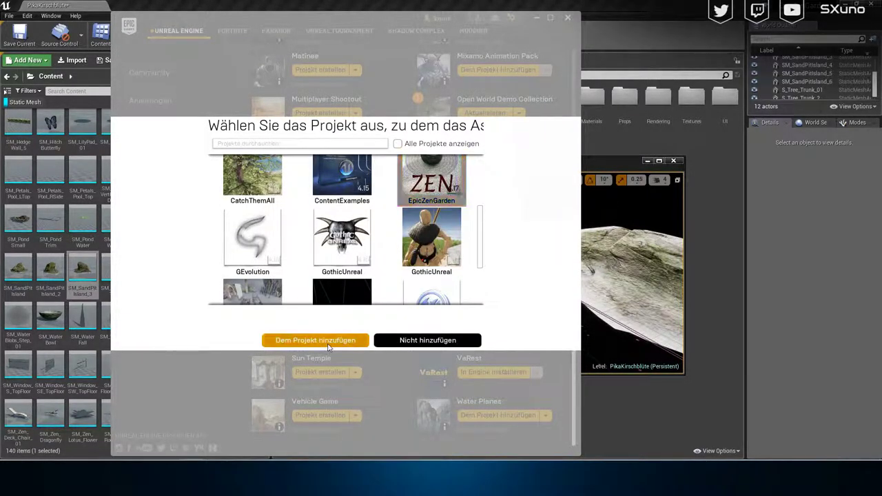
pyautogui.click(328, 342)
pyautogui.click(536, 17)
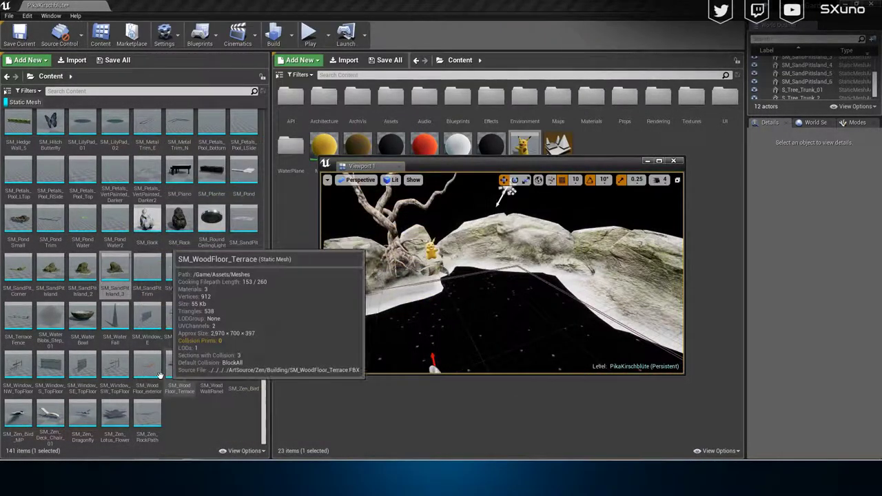
# Step: Open the SM_WaterBlobs_Step_01 static mesh, inspect it in the preview and close its editor
pyautogui.doubleClick(44, 318)
pyautogui.moveTo(416, 345); pyautogui.dragTo(416, 366, button='right')
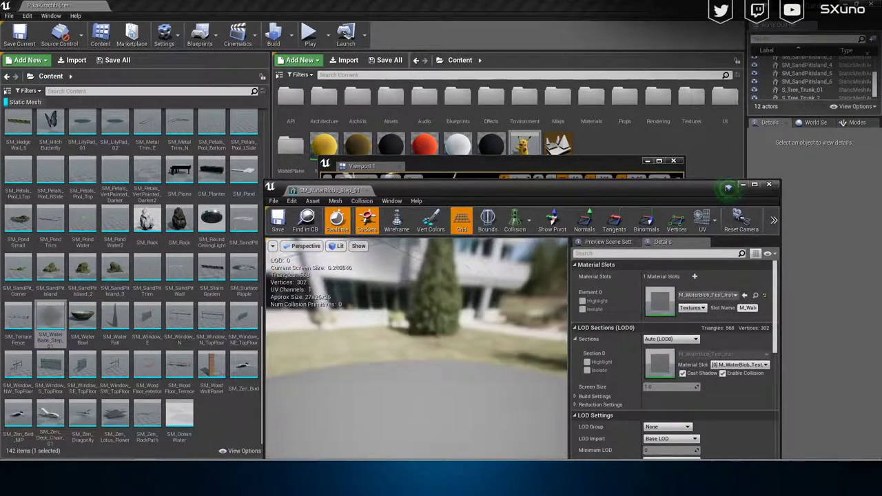
pyautogui.moveTo(414, 310); pyautogui.dragTo(399, 307)
pyautogui.click(769, 184)
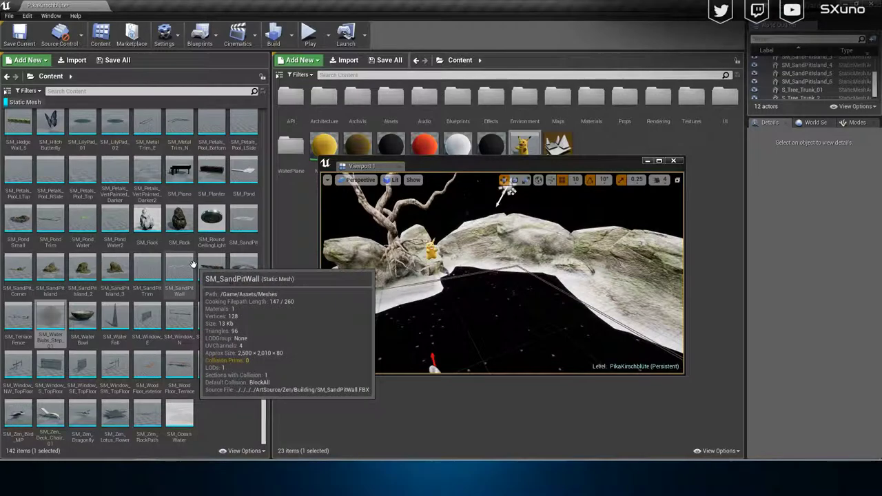
# Step: Place the SM_SandPit mesh in the level as ground and move it to X 710, Y 3040, Z -190
pyautogui.moveTo(458, 300); pyautogui.dragTo(520, 271)
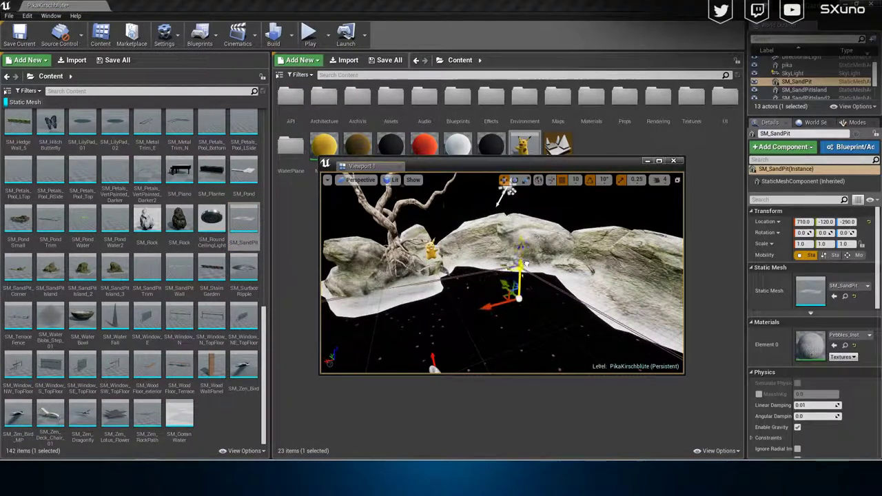
pyautogui.press('f')
pyautogui.moveTo(531, 258); pyautogui.dragTo(412, 272, button='right')
pyautogui.moveTo(417, 272); pyautogui.dragTo(328, 301)
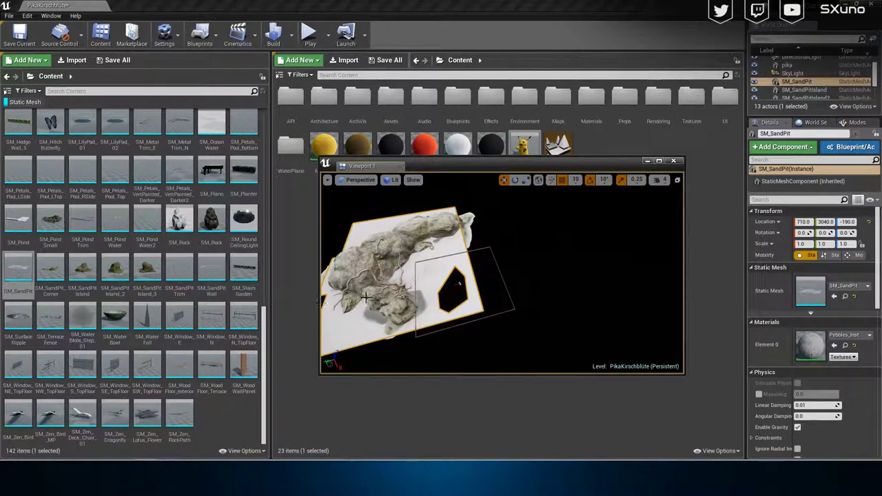
# Step: Rotate SM_SandPit about its Z axis and move it to X -970, Y -2040, Z -250 so it fills the area enclosed by the rocks
pyautogui.press('space')
pyautogui.moveTo(416, 323); pyautogui.dragTo(366, 296, button='right')
pyautogui.press('space')
pyautogui.moveTo(397, 277); pyautogui.dragTo(350, 272)
pyautogui.press('space')
pyautogui.moveTo(389, 243); pyautogui.dragTo(680, 273)
pyautogui.moveTo(648, 284); pyautogui.dragTo(427, 255, button='right')
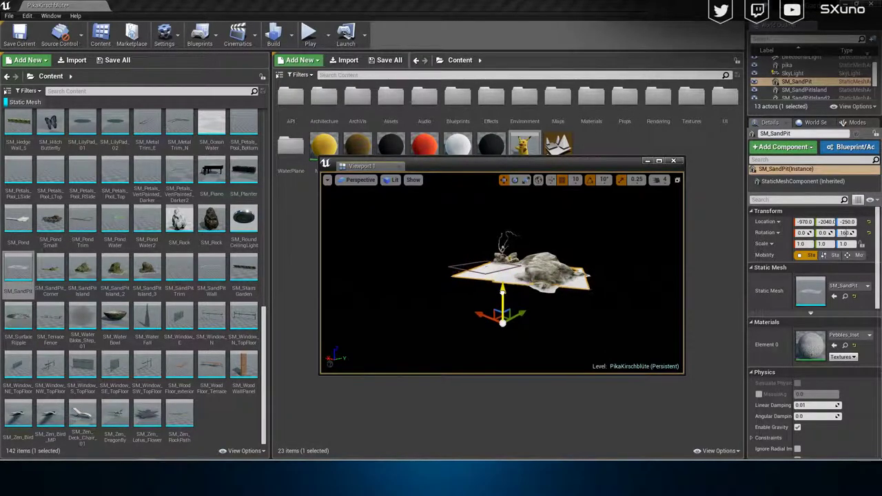
pyautogui.moveTo(502, 272)
pyautogui.mouseDown(button='right')
pyautogui.moveTo(544, 269)
pyautogui.moveTo(524, 279)
pyautogui.moveTo(503, 277)
pyautogui.moveTo(537, 263)
pyautogui.moveTo(507, 268)
pyautogui.mouseUp(button='right')
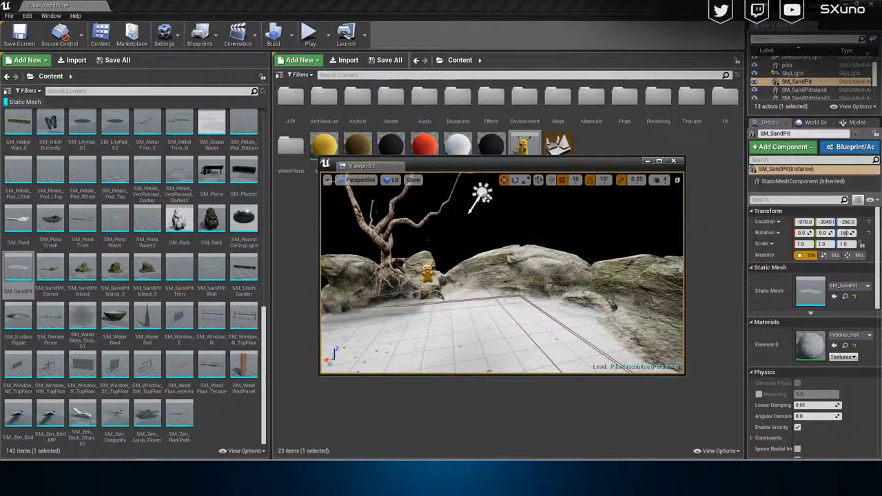
# Step: Tilt S_Tree_Trunk_01 about 20 degrees around its Y axis, move it to X 1130, Y 400, Z -110 and deselect it
pyautogui.click(392, 241)
pyautogui.press('e')
pyautogui.moveTo(431, 232); pyautogui.dragTo(444, 252)
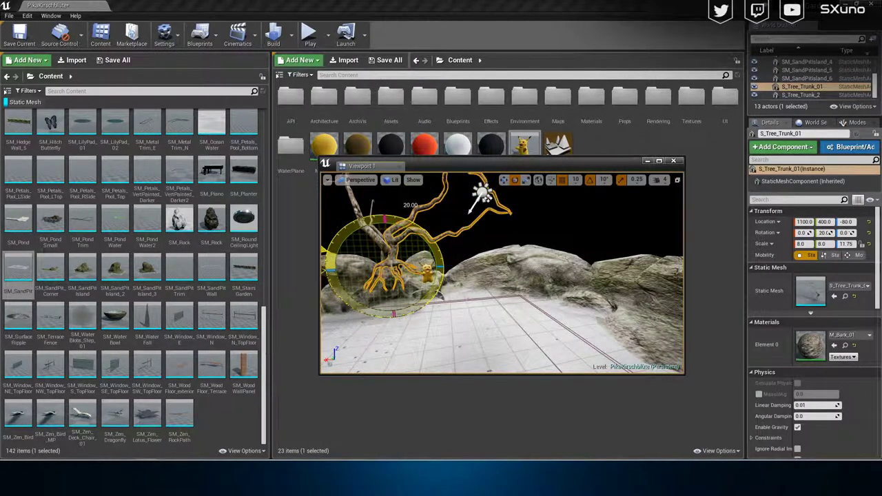
pyautogui.press('w')
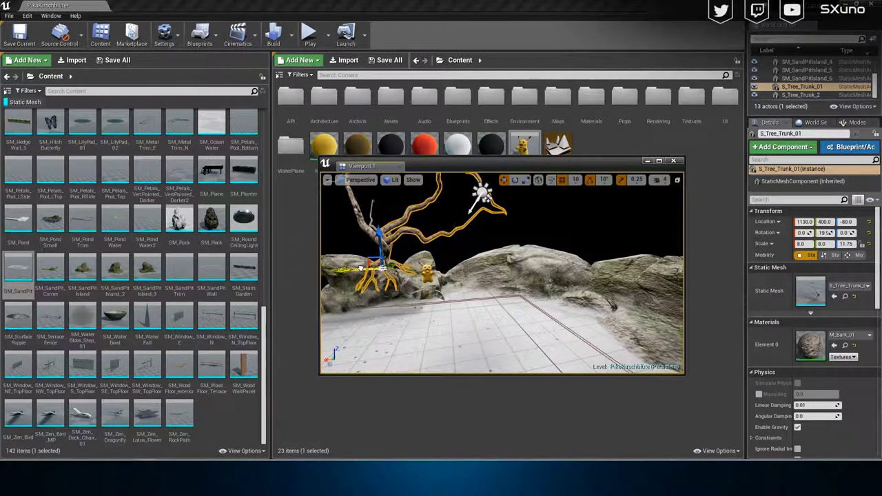
pyautogui.click(396, 204)
pyautogui.click(389, 210)
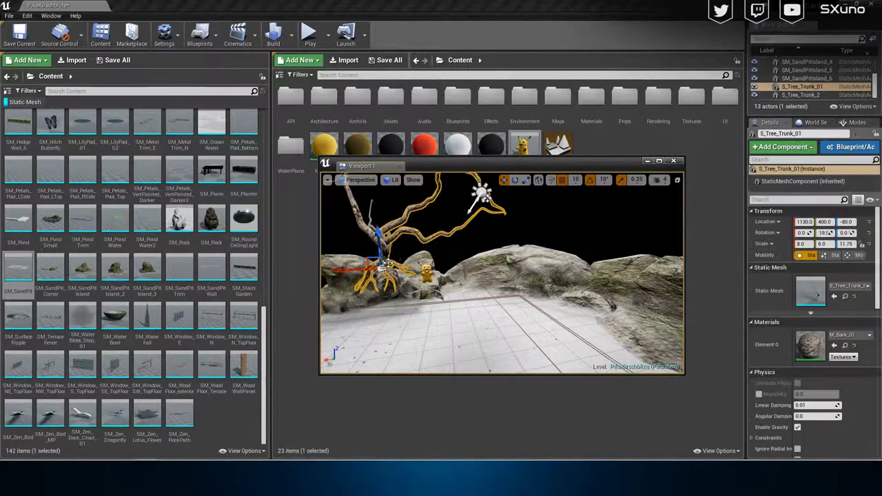
pyautogui.press('Escape')
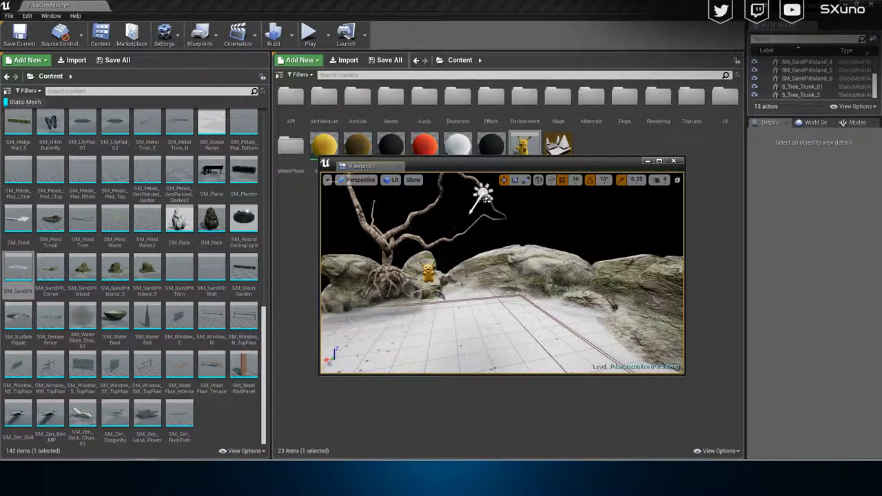
# Step: Move the light actor clear of the branches and rotate S_Tree_Trunk_01 about 20 degrees around its Z axis
pyautogui.click(483, 193)
pyautogui.moveTo(458, 193); pyautogui.dragTo(495, 194)
pyautogui.click(486, 198)
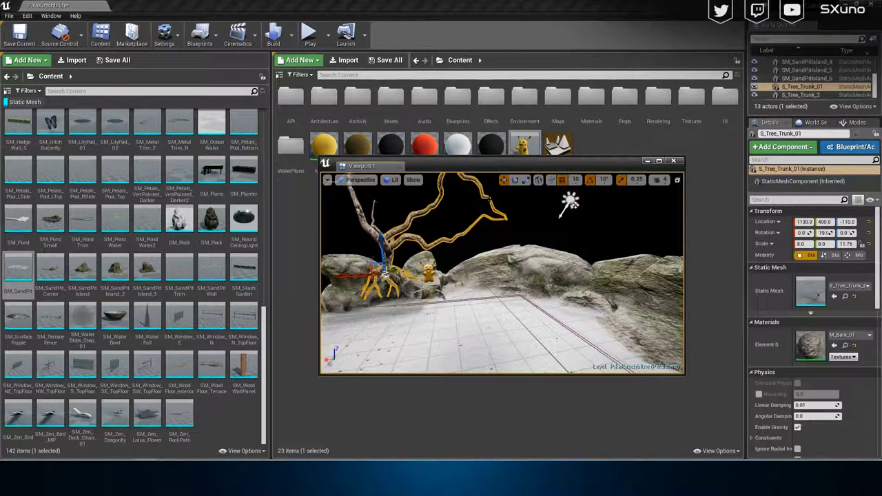
pyautogui.press('e')
pyautogui.moveTo(400, 269); pyautogui.dragTo(324, 276)
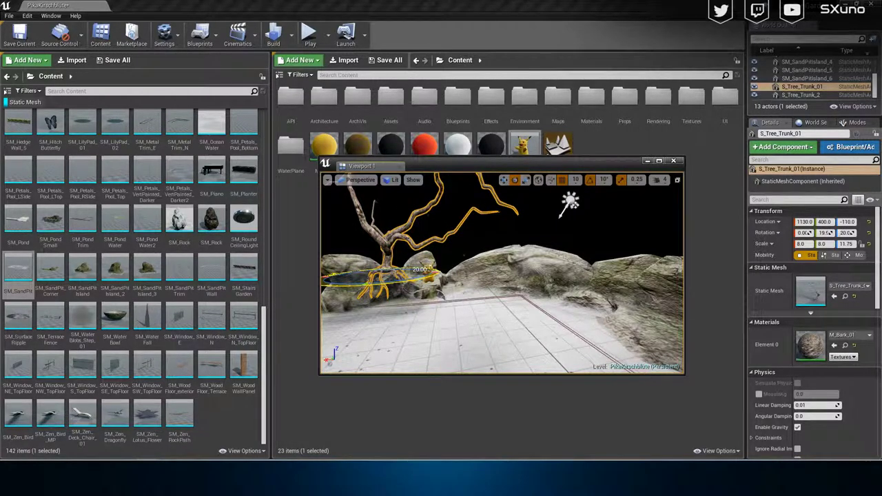
pyautogui.press('Escape')
pyautogui.press('w')
pyautogui.moveTo(482, 262); pyautogui.dragTo(457, 262, button='right')
# Step: Turn off the Static Mesh filter, search the content browser for "wa" and clear the search
pyautogui.click(15, 102)
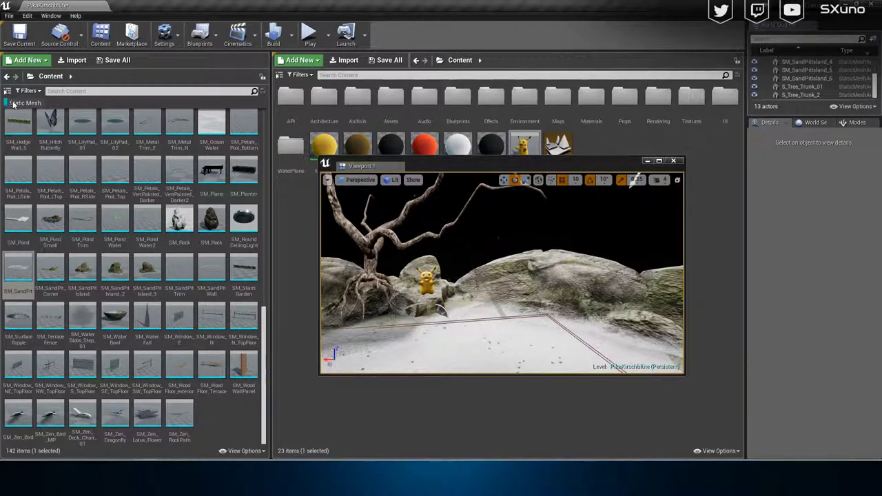
pyautogui.click(64, 92)
pyautogui.write('wa')
pyautogui.click(251, 91)
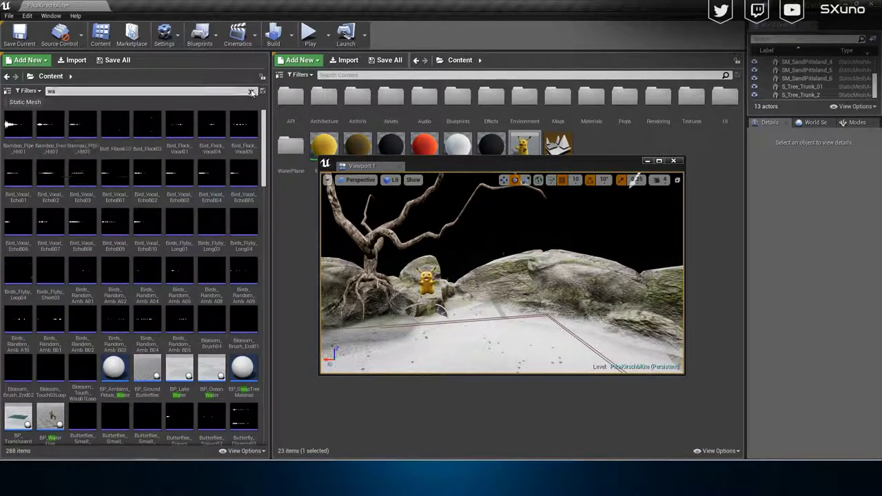
# Step: Place BP_TranslucentWater from WaterPlane/Translucent/Blueprint on the sand ground and set its height to Z -280
pyautogui.doubleClick(214, 171)
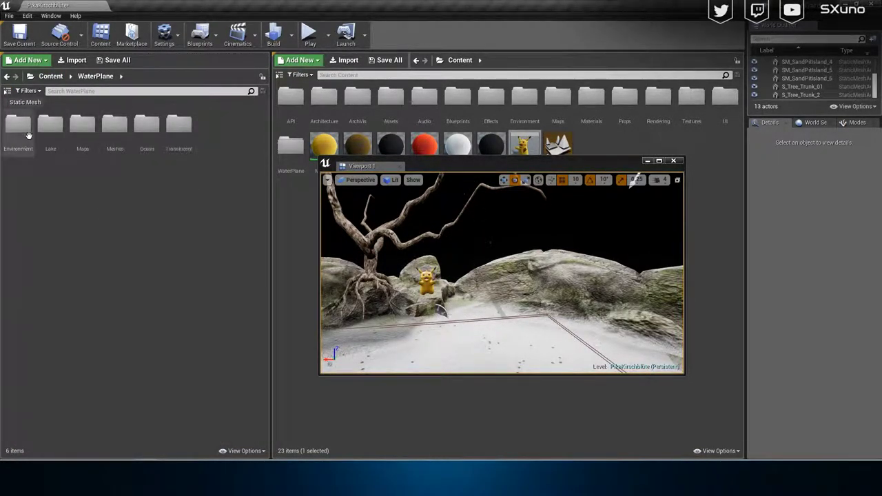
pyautogui.doubleClick(179, 124)
pyautogui.doubleClick(20, 126)
pyautogui.moveTo(22, 127); pyautogui.dragTo(499, 289)
pyautogui.press('w')
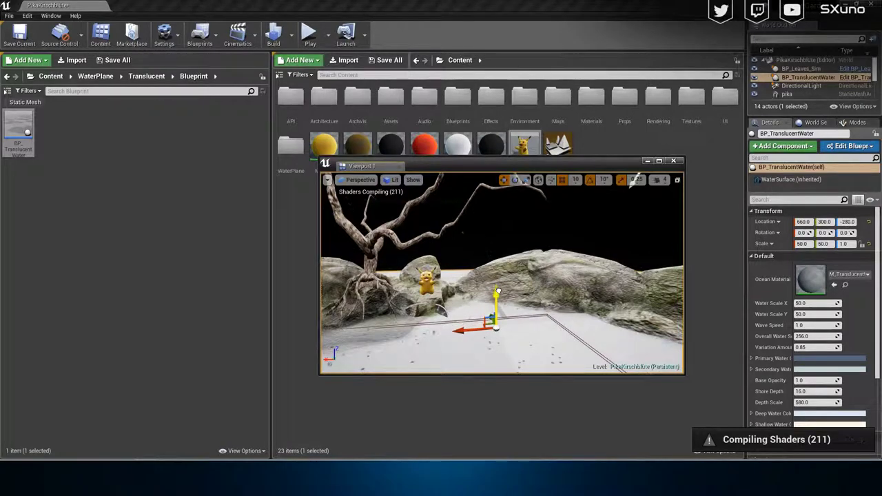
# Step: Set position snapping to 5, move BP_TranslucentWater to Y -1430, Z -275, and maximize the viewport window
pyautogui.click(575, 180)
pyautogui.click(577, 215)
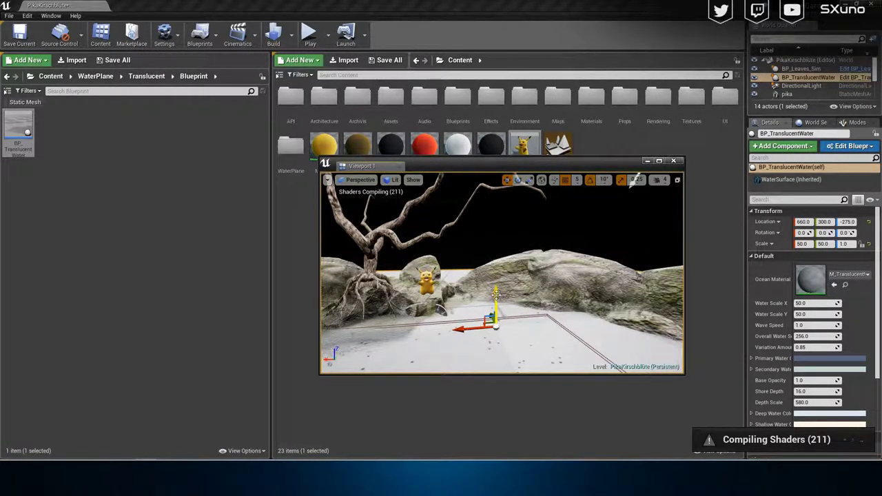
pyautogui.moveTo(491, 314); pyautogui.dragTo(489, 314, button='right')
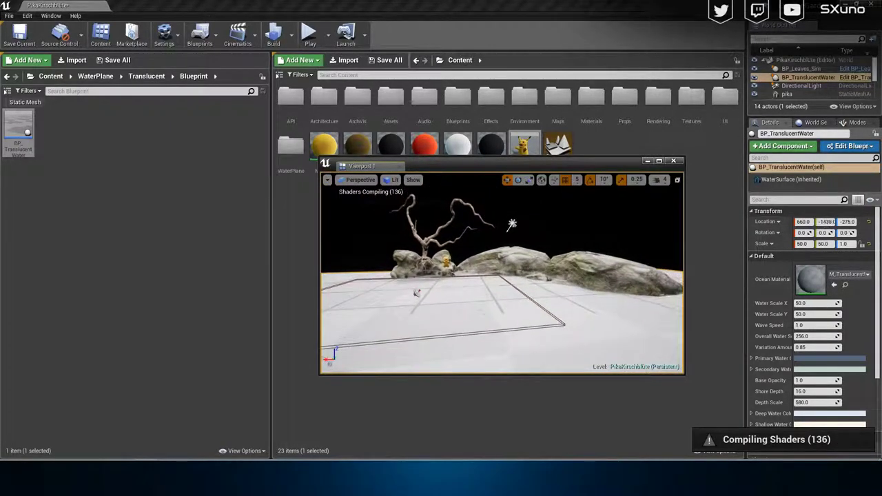
pyautogui.moveTo(473, 280); pyautogui.dragTo(462, 296, button='right')
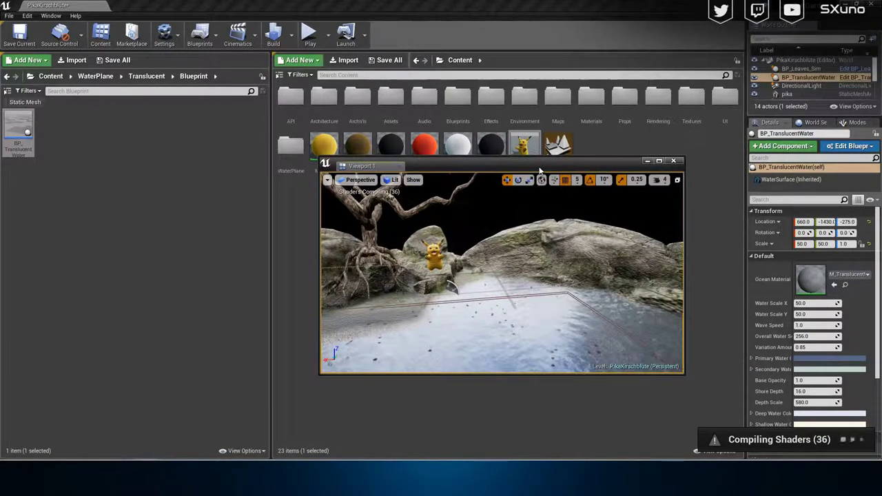
pyautogui.doubleClick(540, 164)
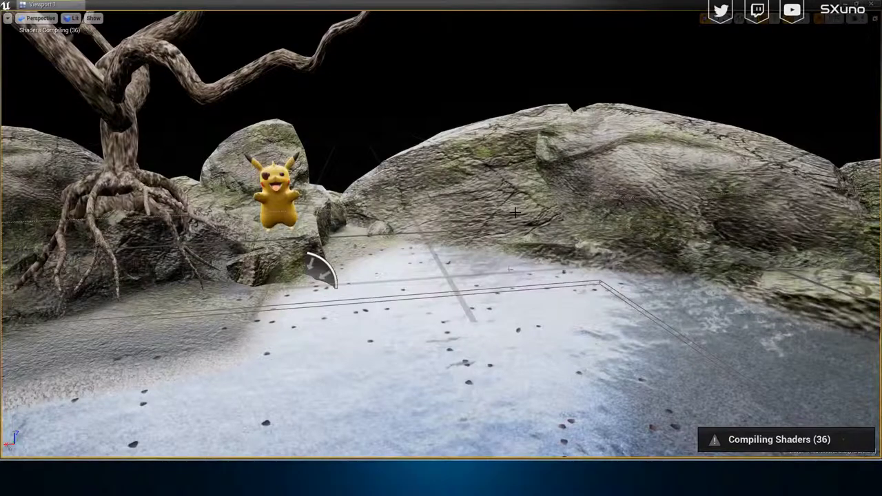